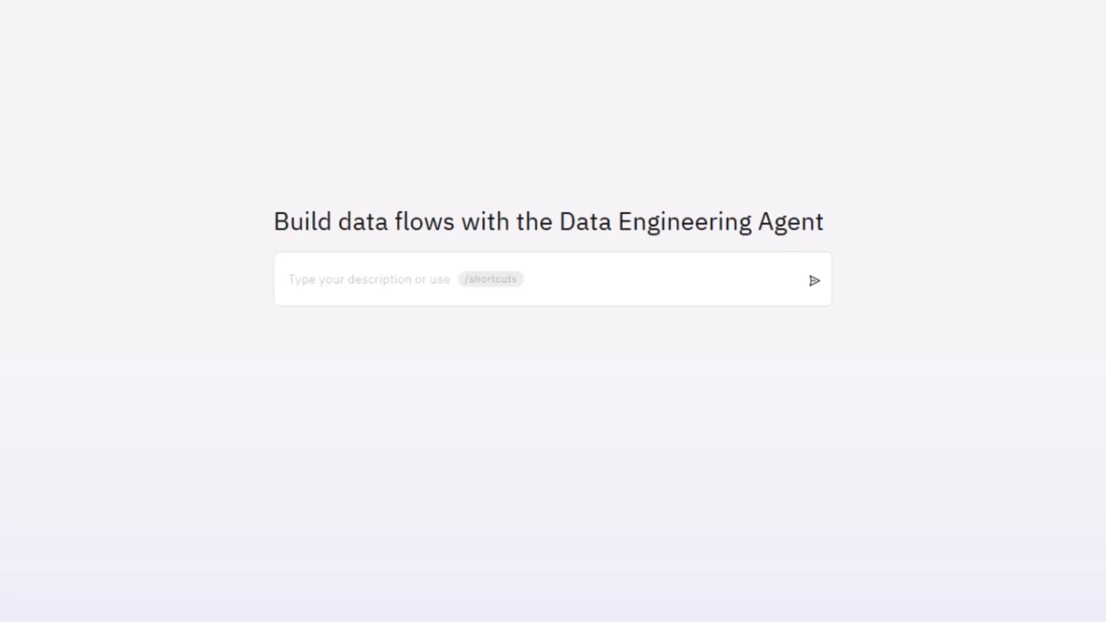
Ask the Data Engineering Agent to show the total number of fraudulent transactions and list the top 5 merchants with the most fraudulent transactions
click(375, 275)
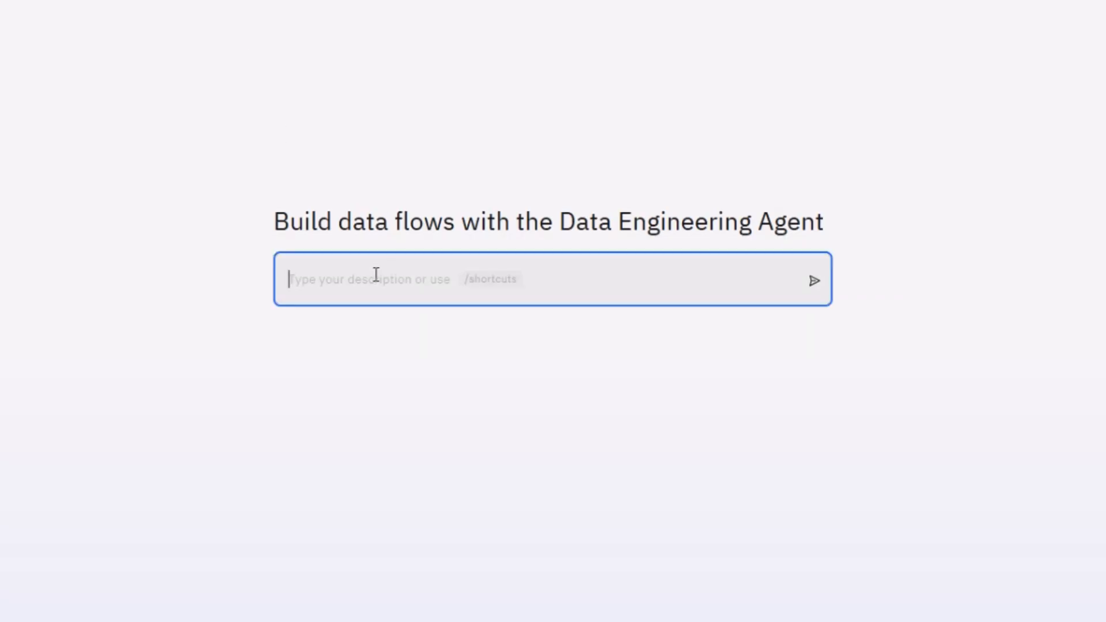
text(show the total number of fraudulent transactions and list the top 5 merchants with the most fraudulent transactions)
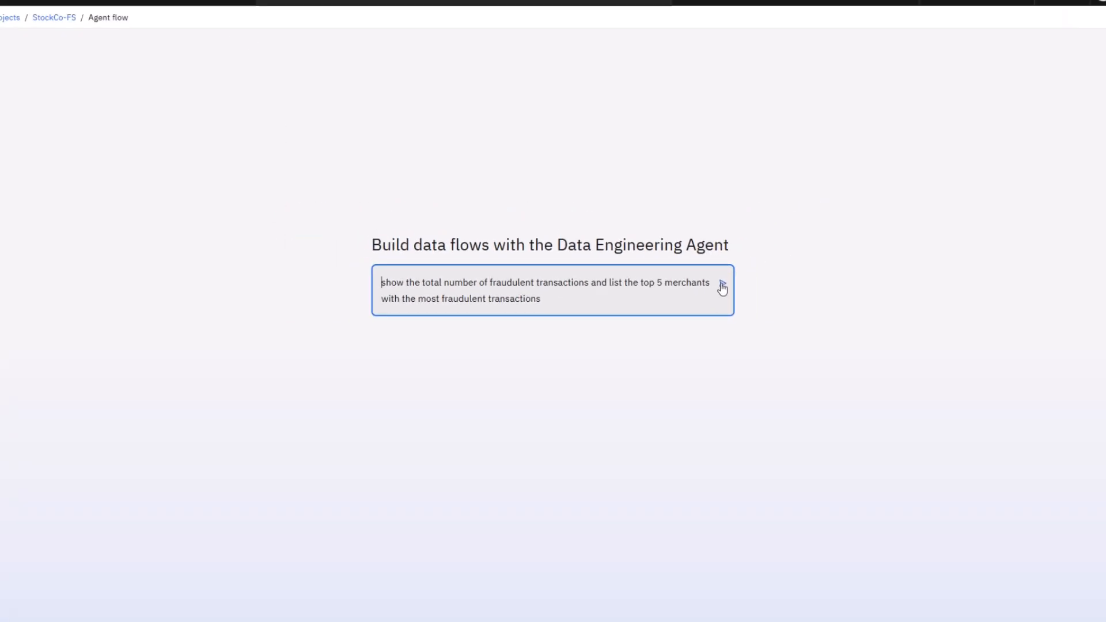
click(723, 285)
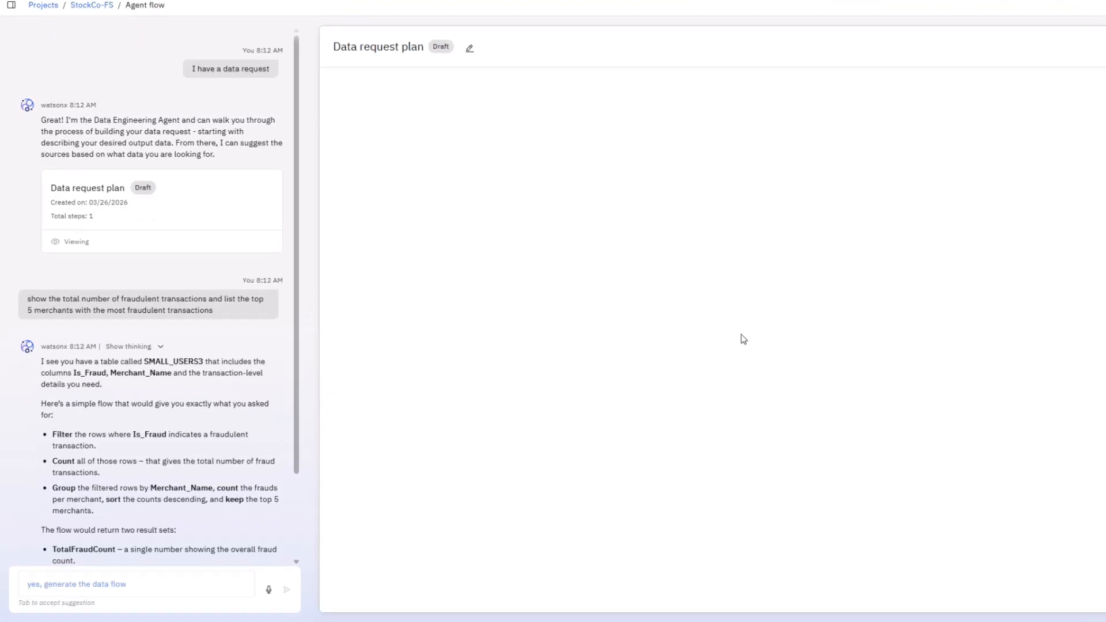
Review the agent's proposed plan and reply that Is_Fraud = 1 when fraud exists
scroll(214, 420, down, 2)
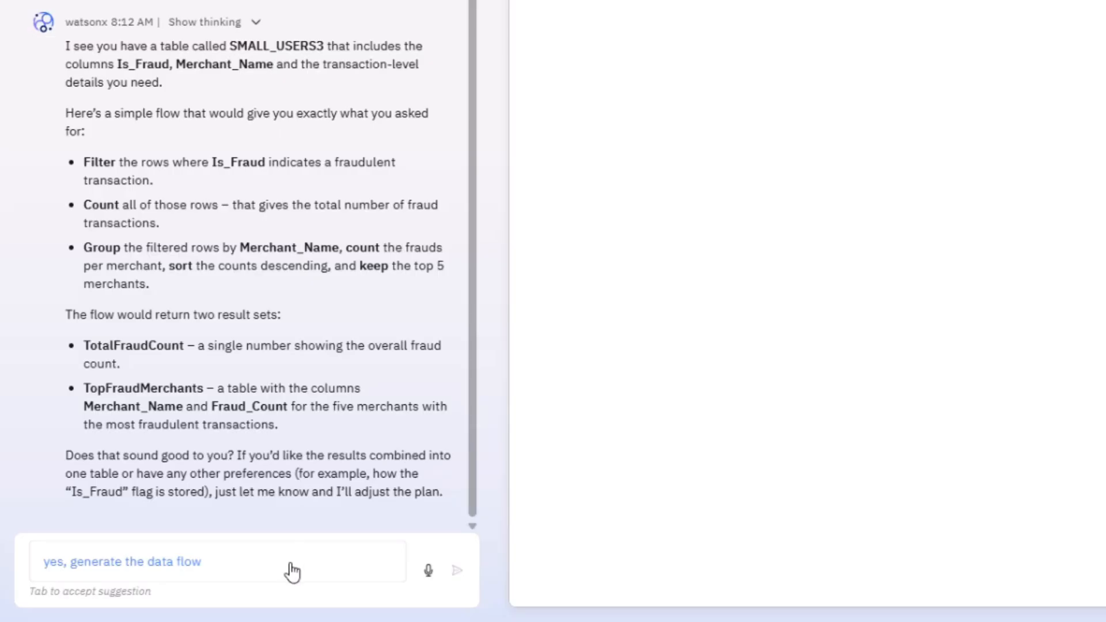
text(Is_Fraud = 1 when fraud exists)
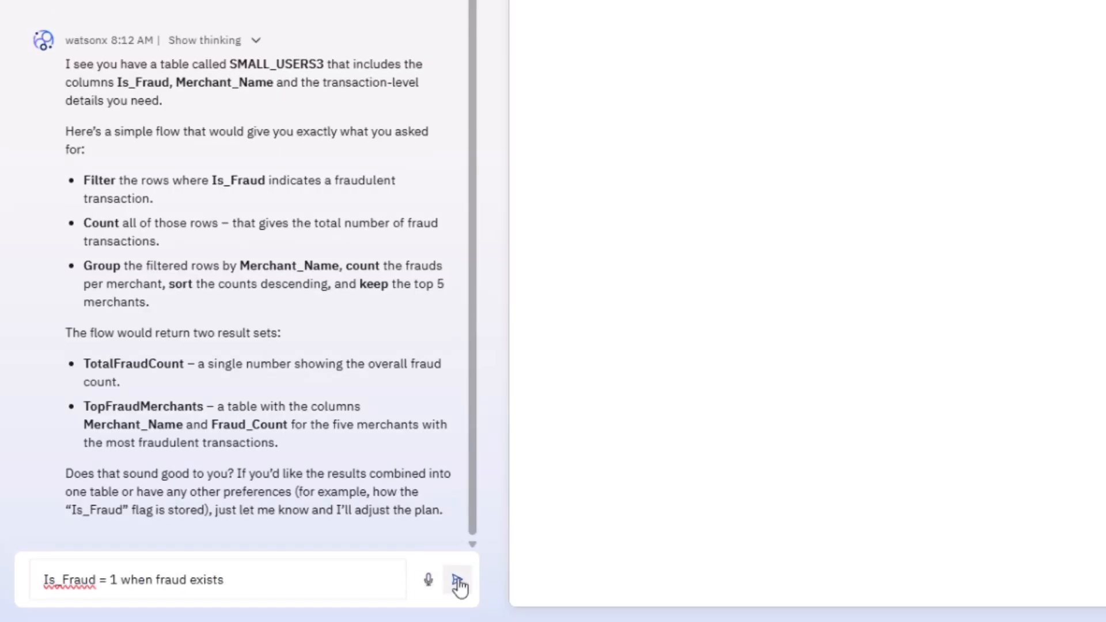
click(456, 579)
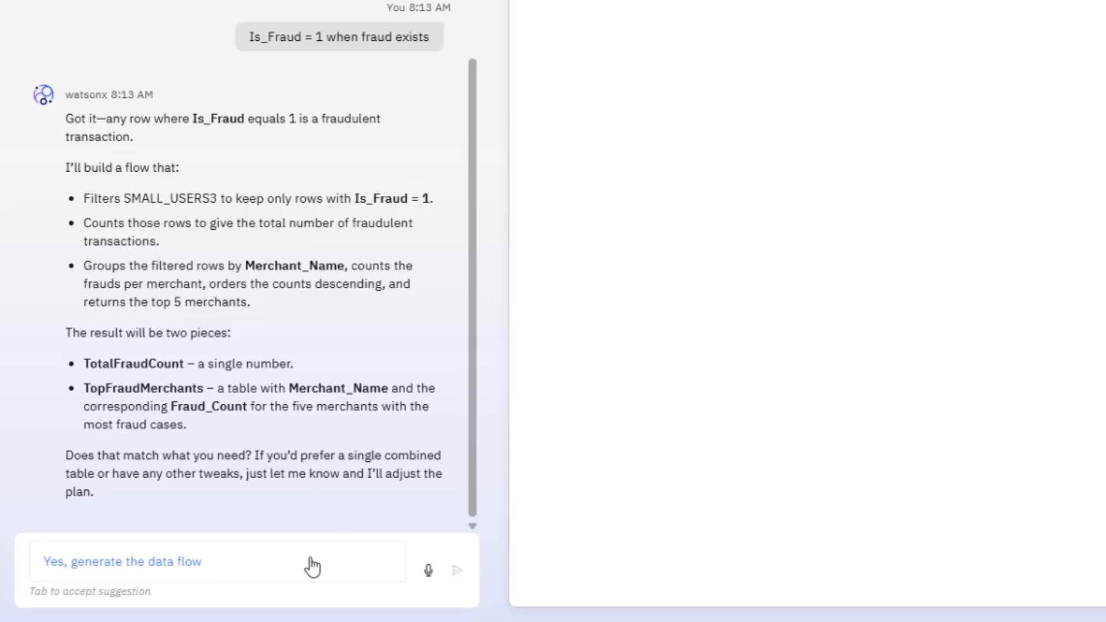
Accept the suggested reply to generate the data flow, and run the generated flow to review its output
key(Tab)
click(456, 579)
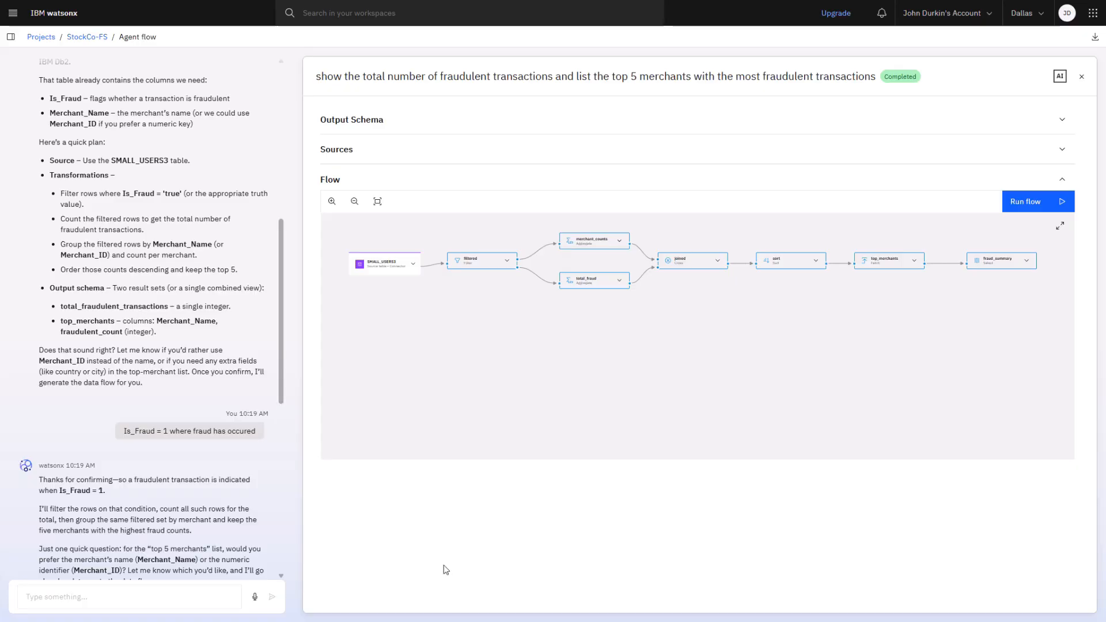
click(1034, 203)
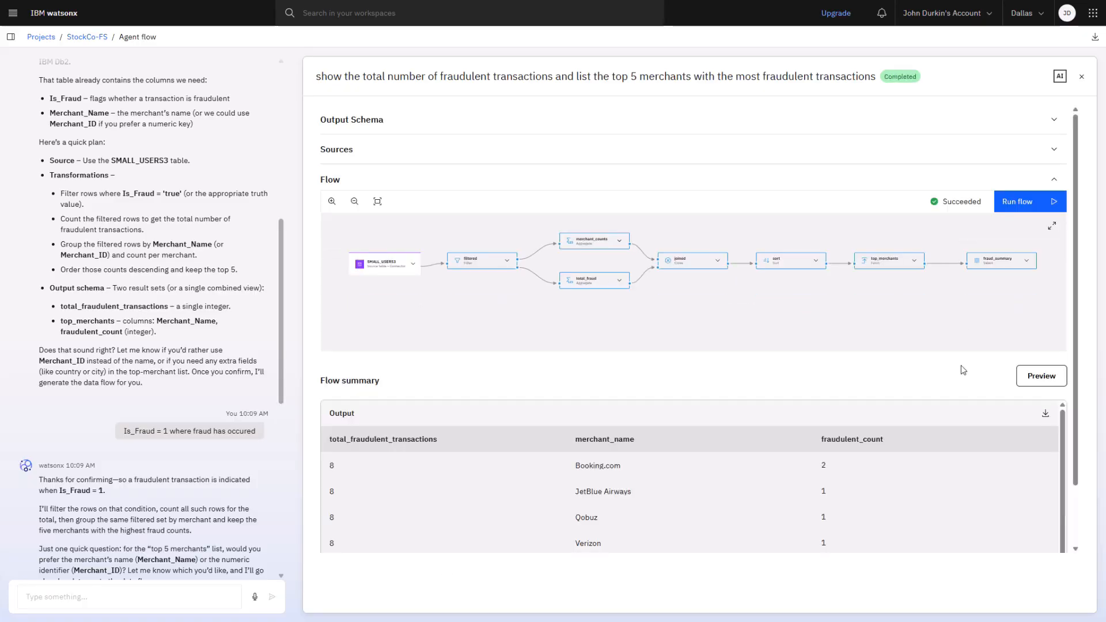
scroll(990, 331, down, 3)
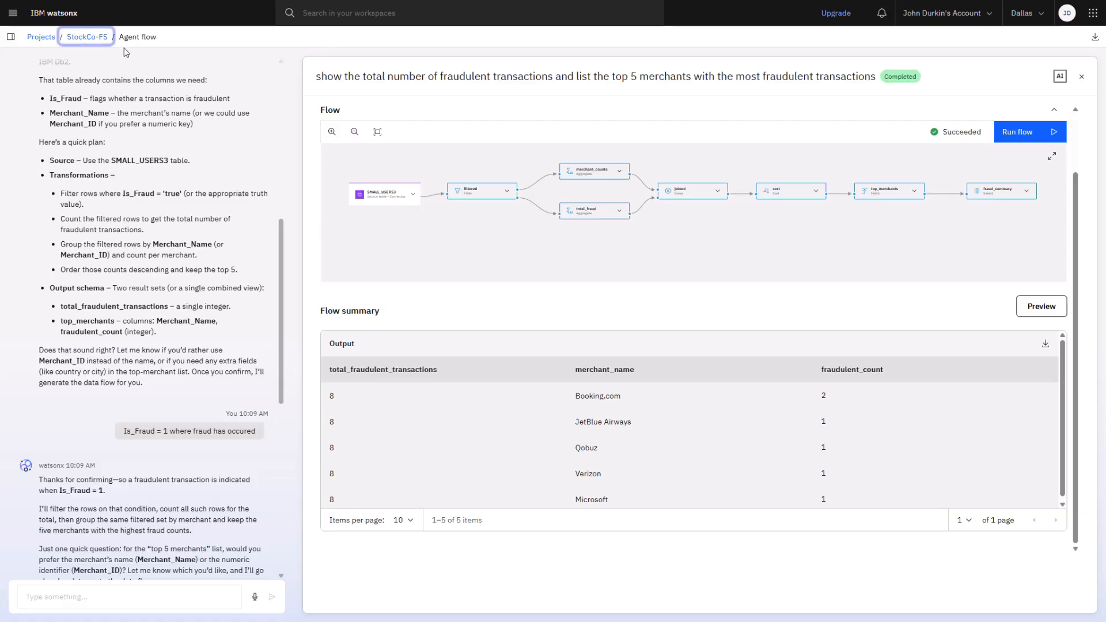
From the StockCo-FS project's jobs, open the DataStage job's details and its associated DataStage flow
click(87, 38)
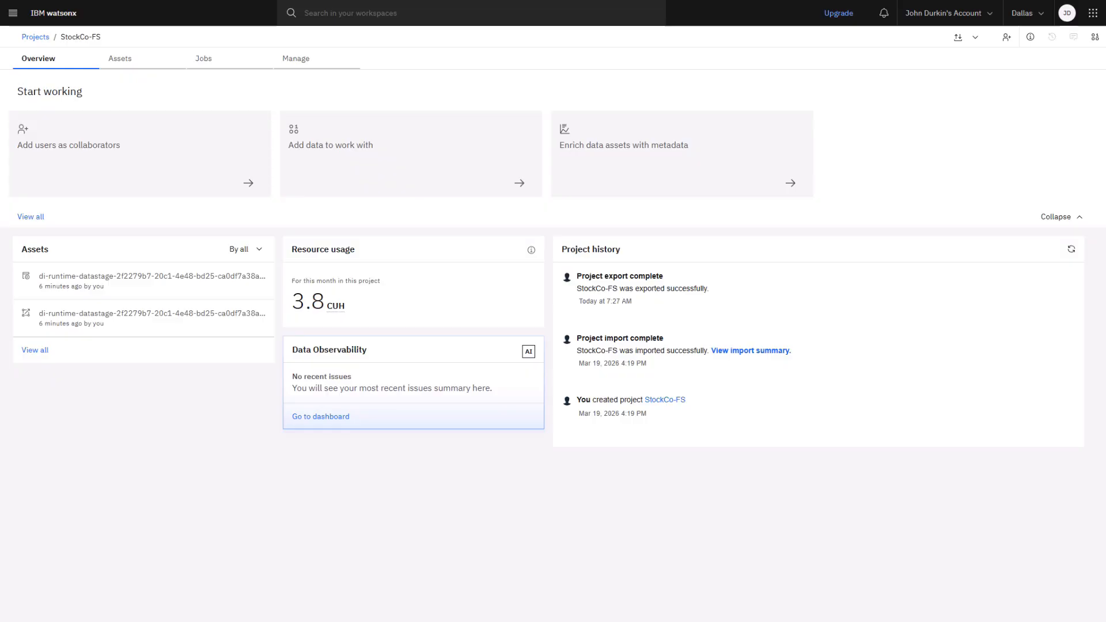
click(206, 64)
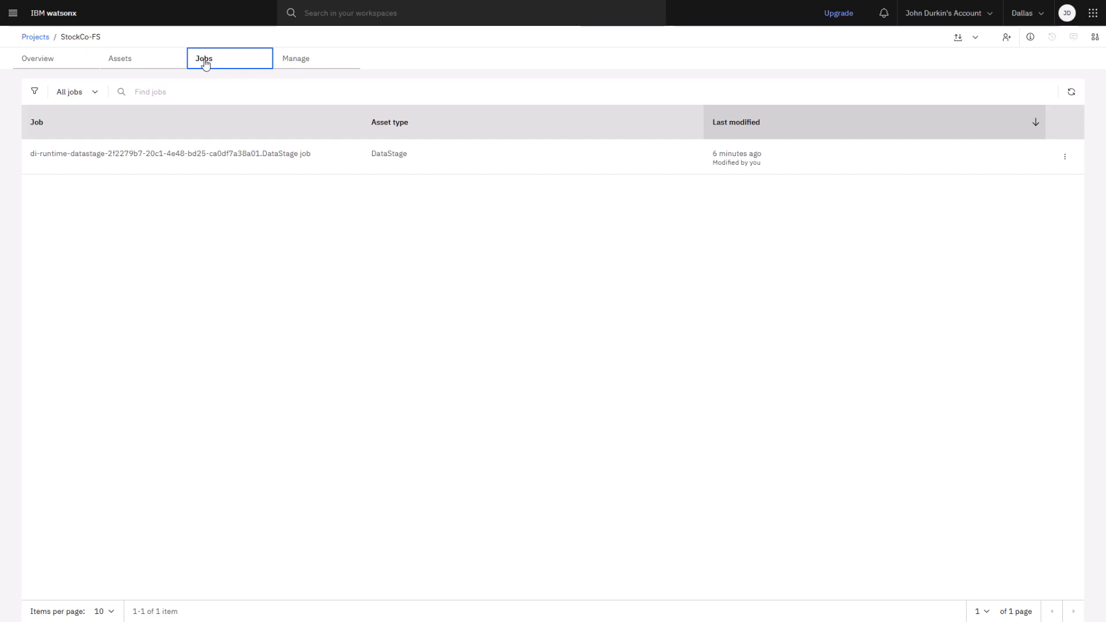
click(221, 160)
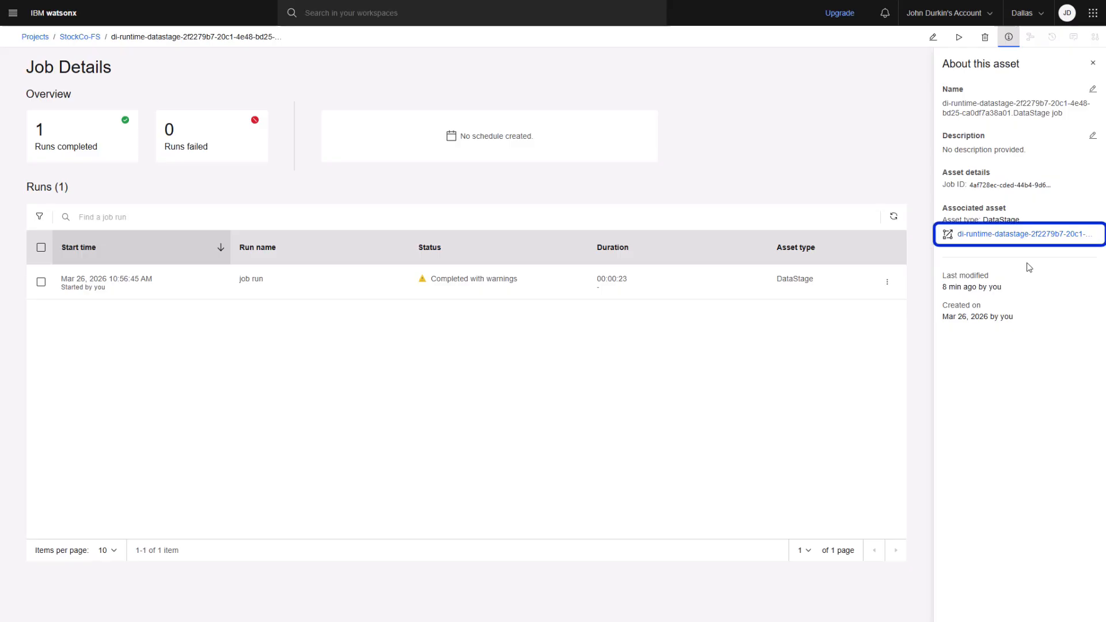
click(1023, 238)
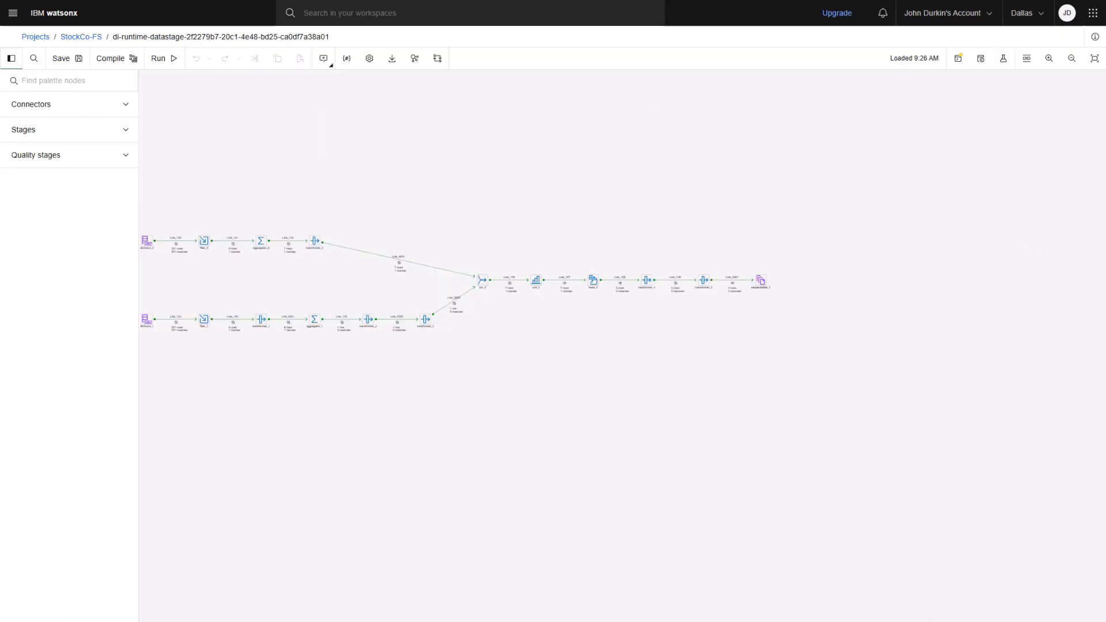
Inspect the filter_0 stage's properties in the flow and close them without saving
click(1048, 60)
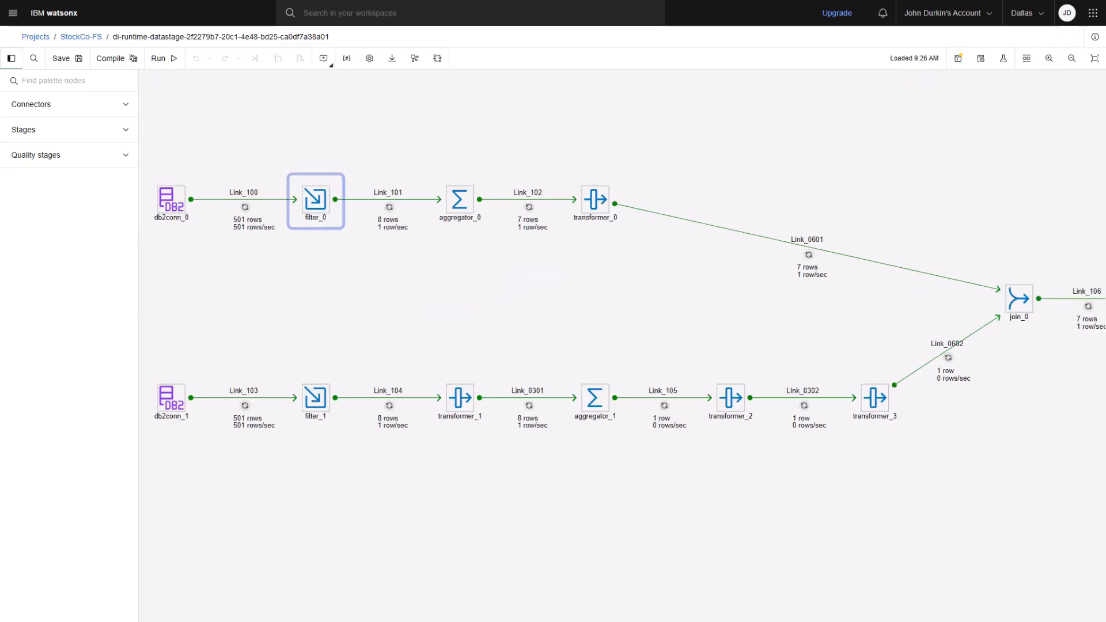
double_click(317, 207)
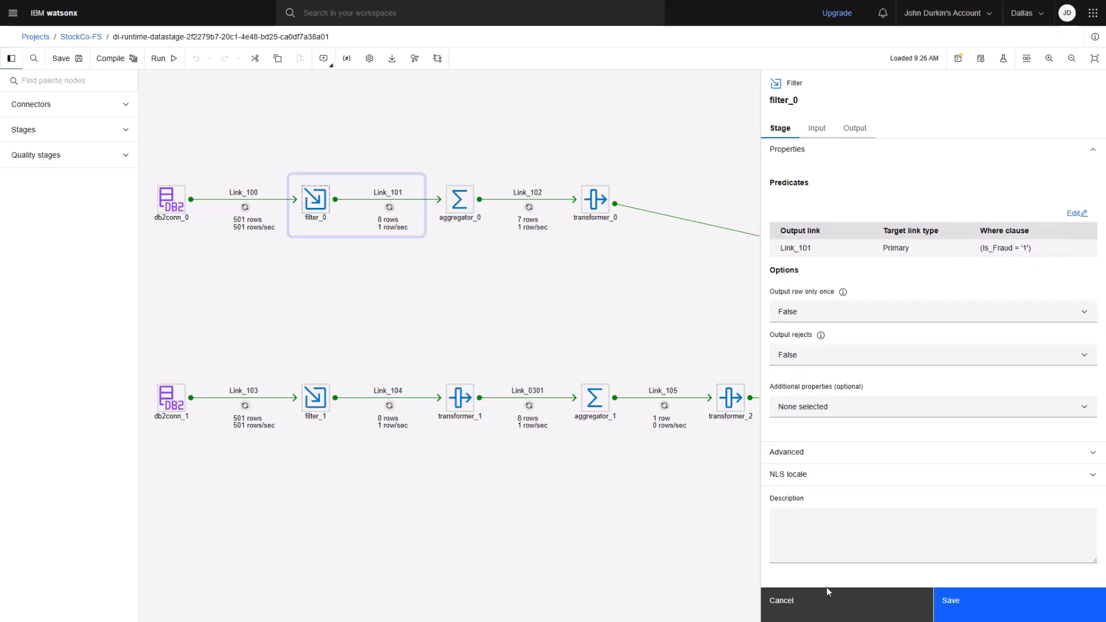
click(829, 603)
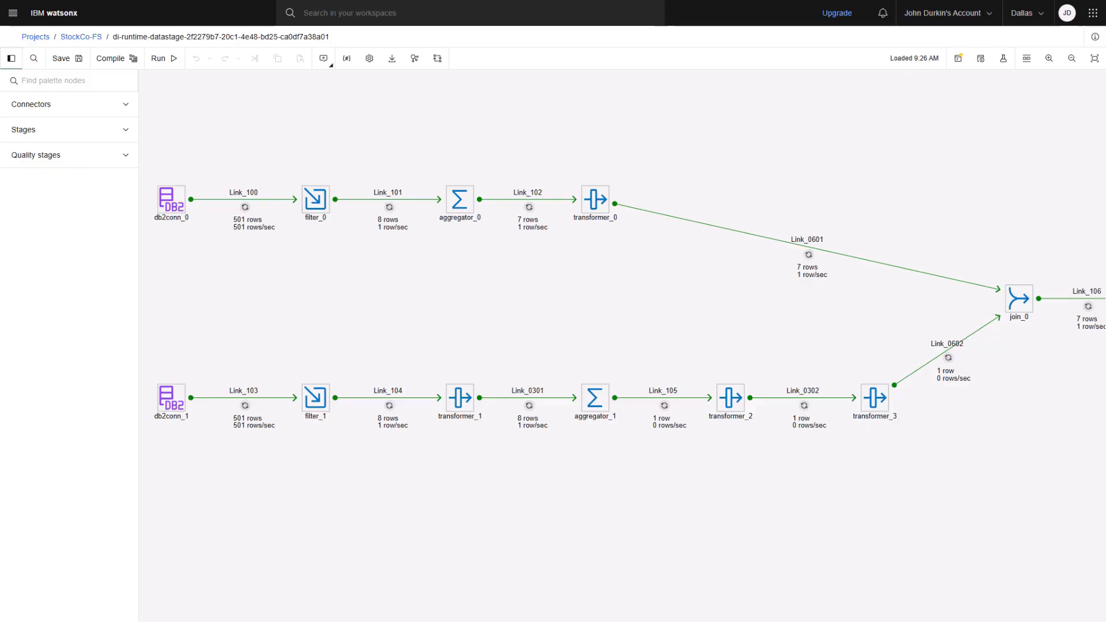
Open the Data Observability details from the watsonx home page and start a new System metric alert
click(60, 18)
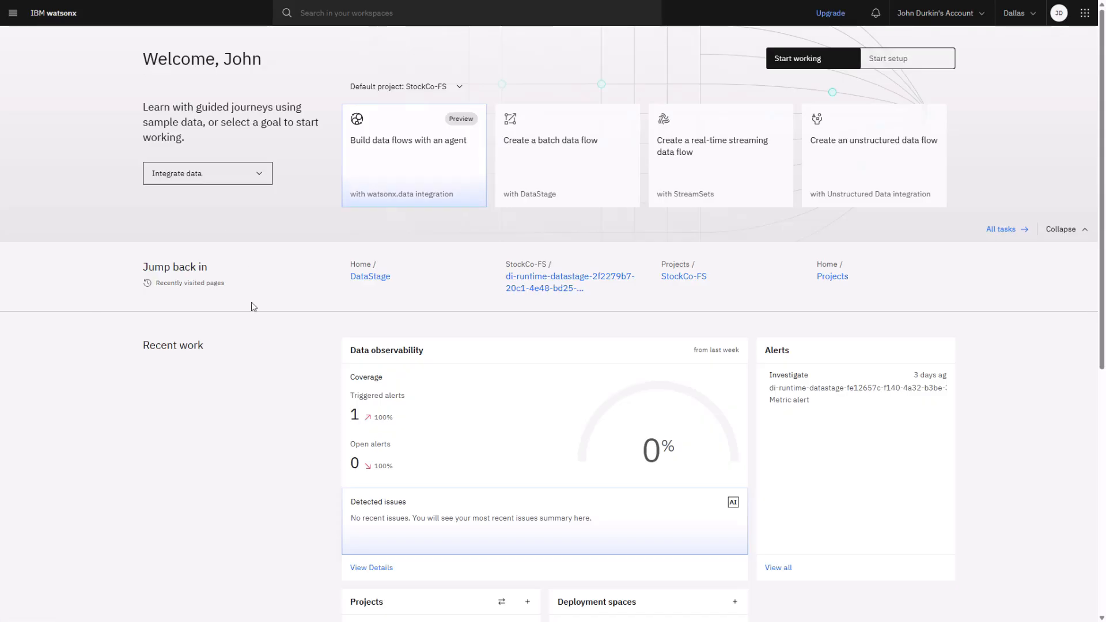
scroll(303, 385, down, 2)
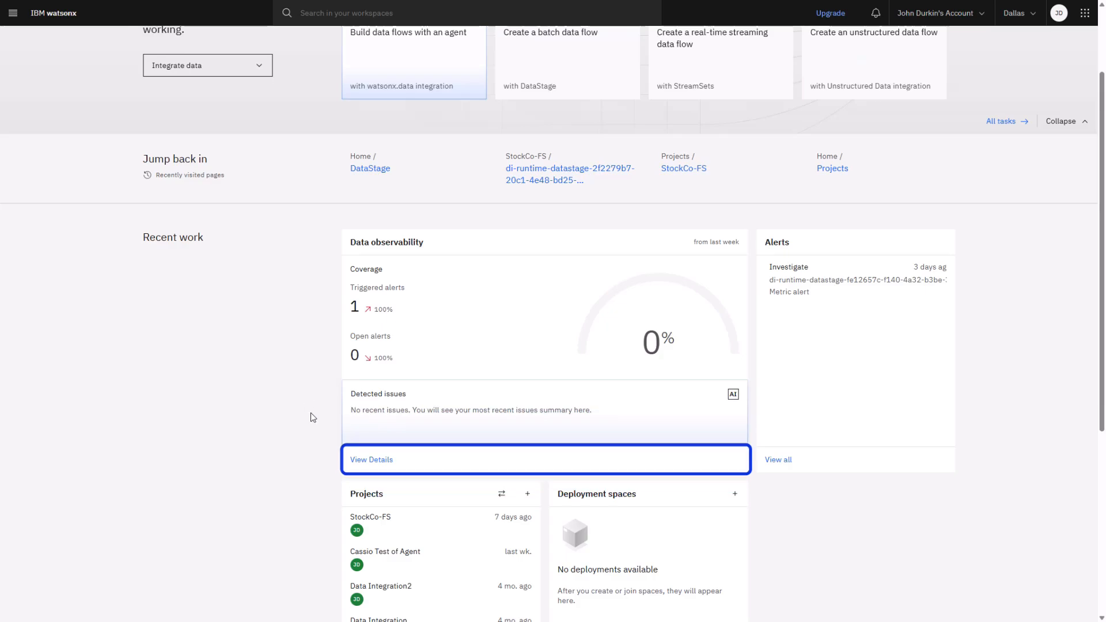
click(372, 460)
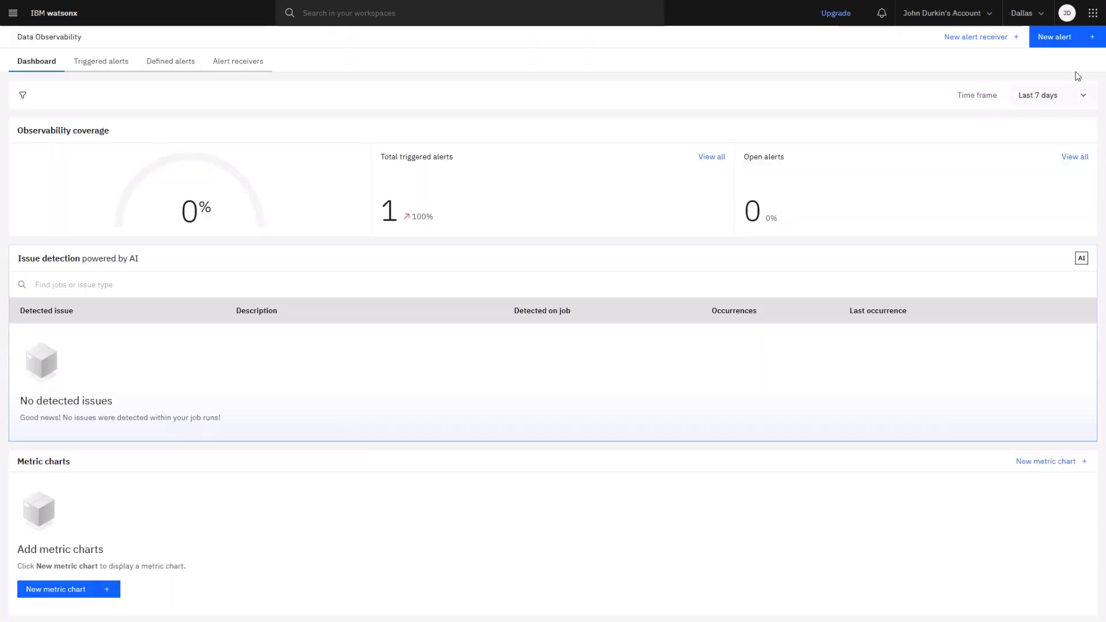
click(1075, 36)
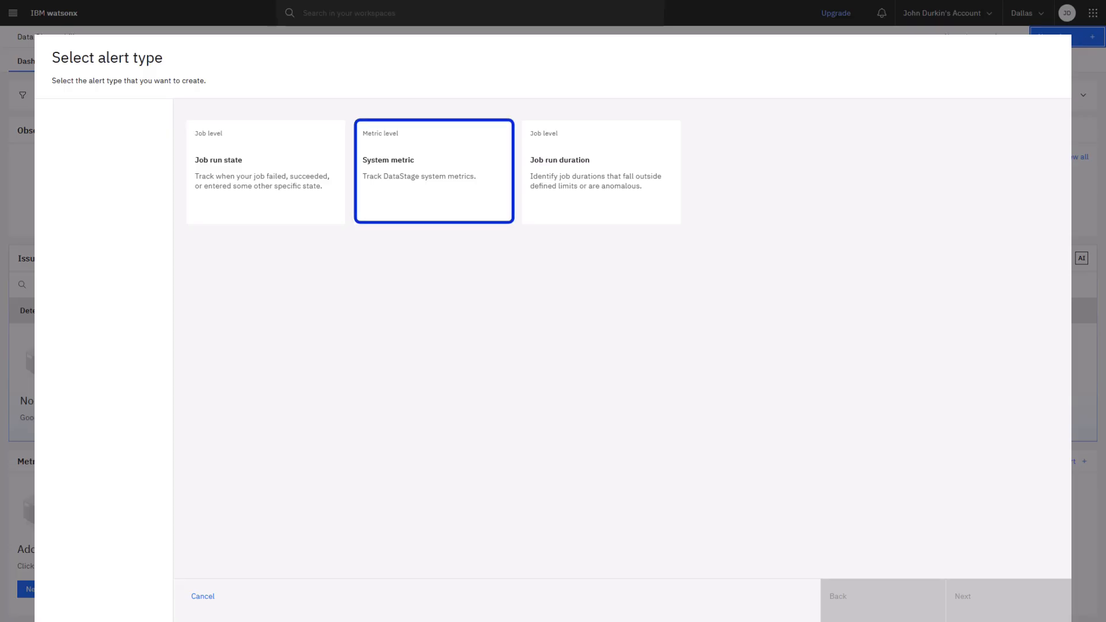
click(433, 172)
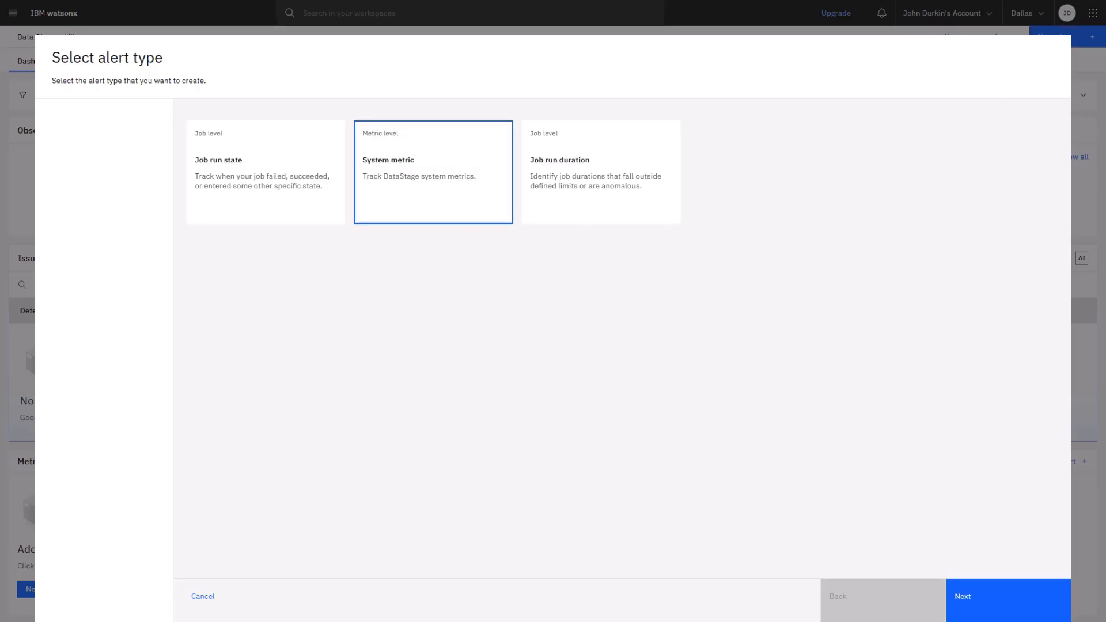
click(965, 598)
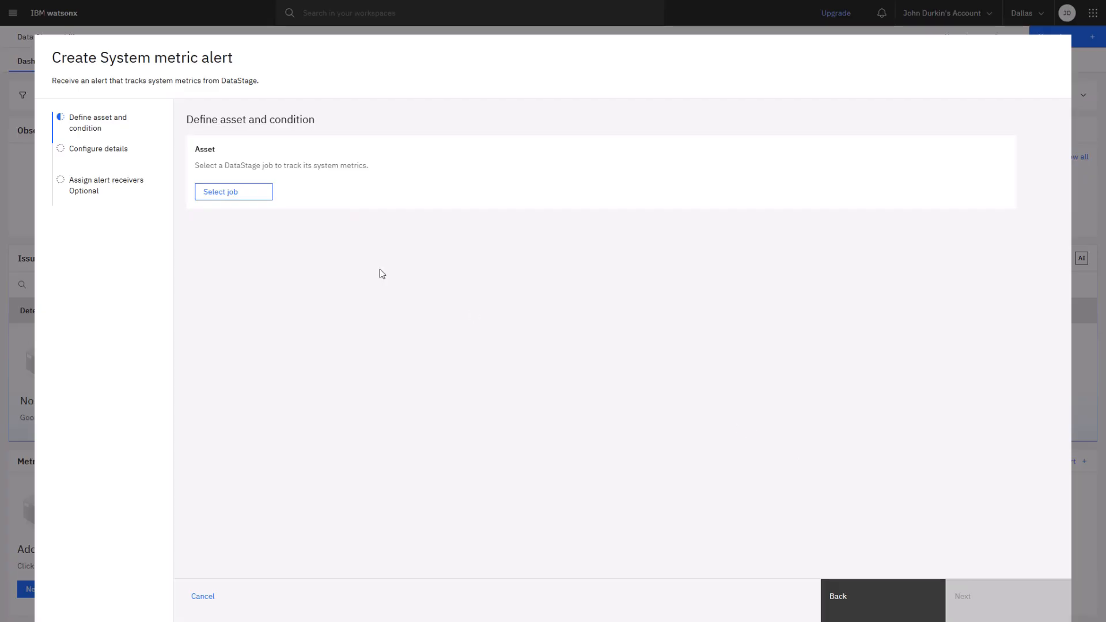
Assign the StockCo-FS job di-runtime-datastage-2f2279b7-20c1-4e48-bd25-ca0df7a38a01.DataStage job to the alert
click(234, 192)
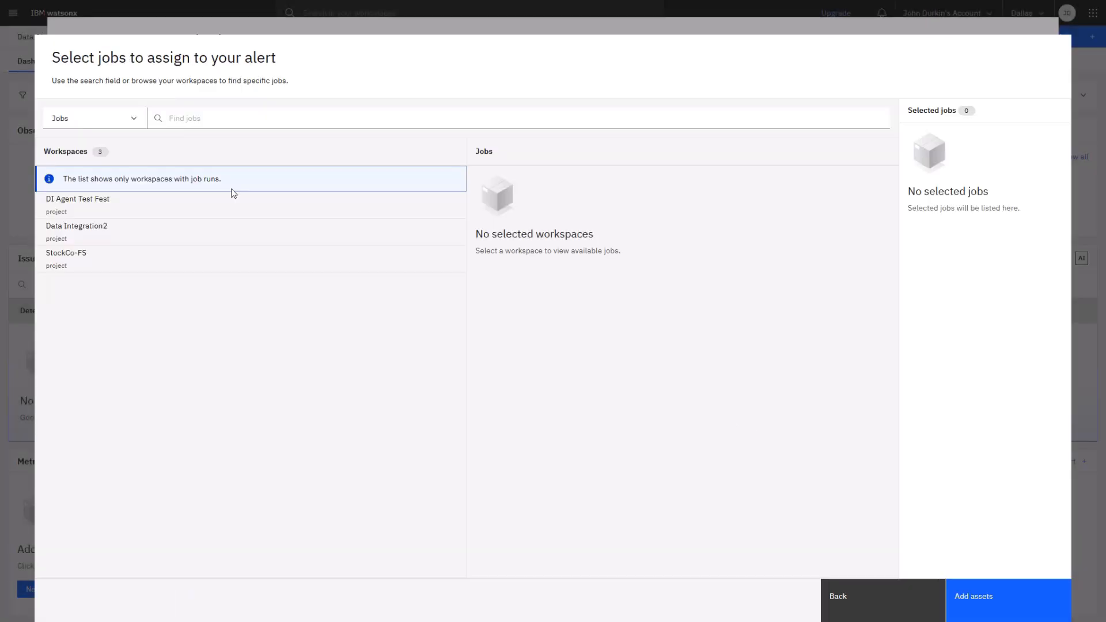
click(171, 265)
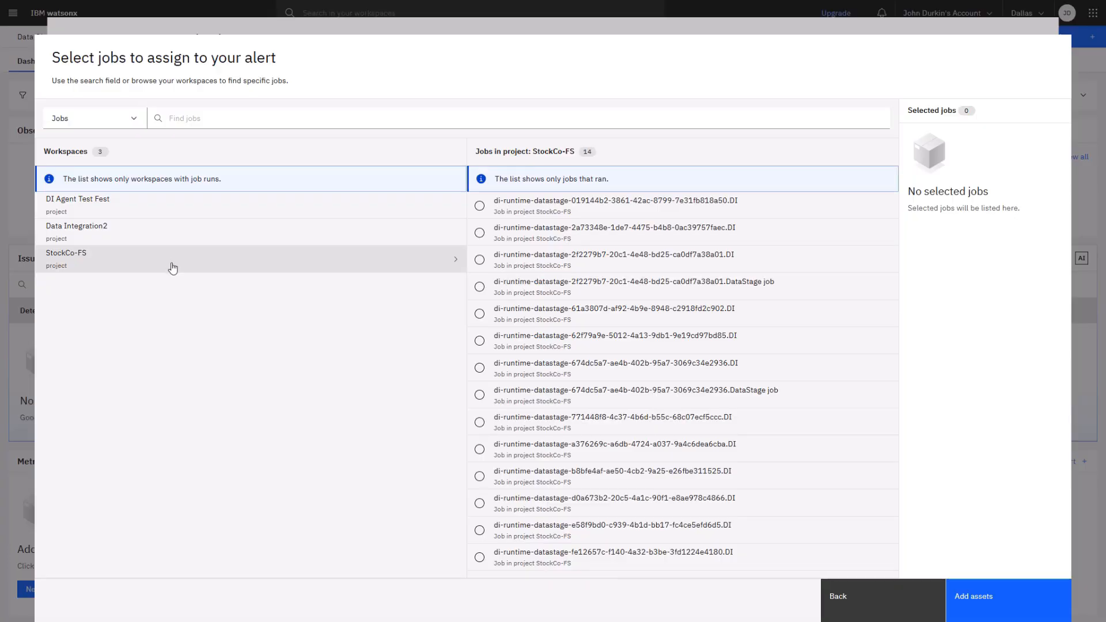
click(479, 287)
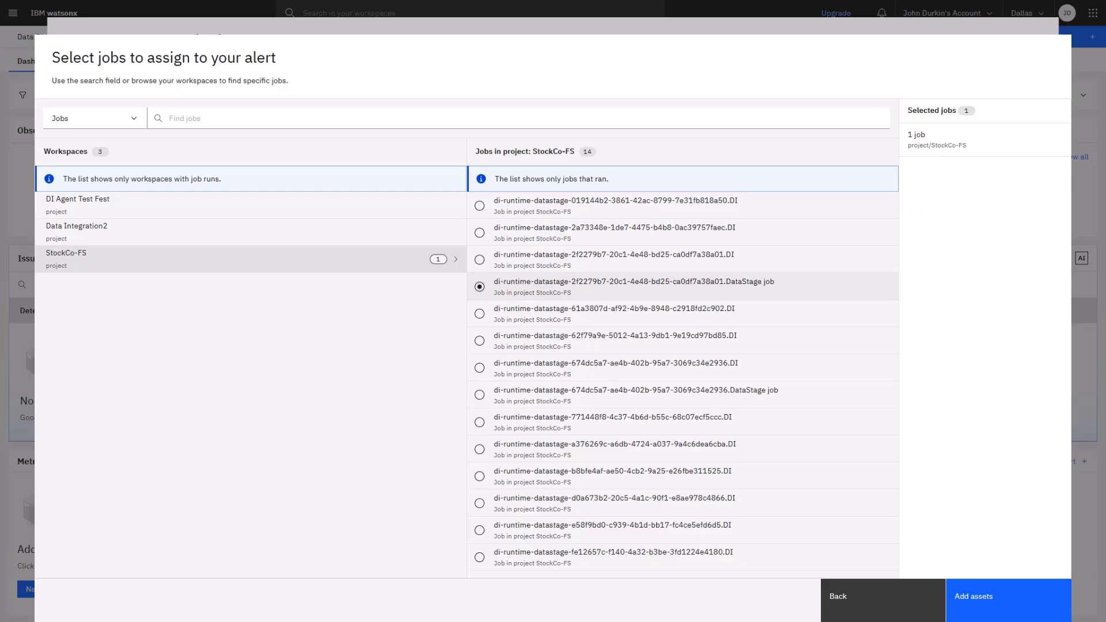
click(986, 605)
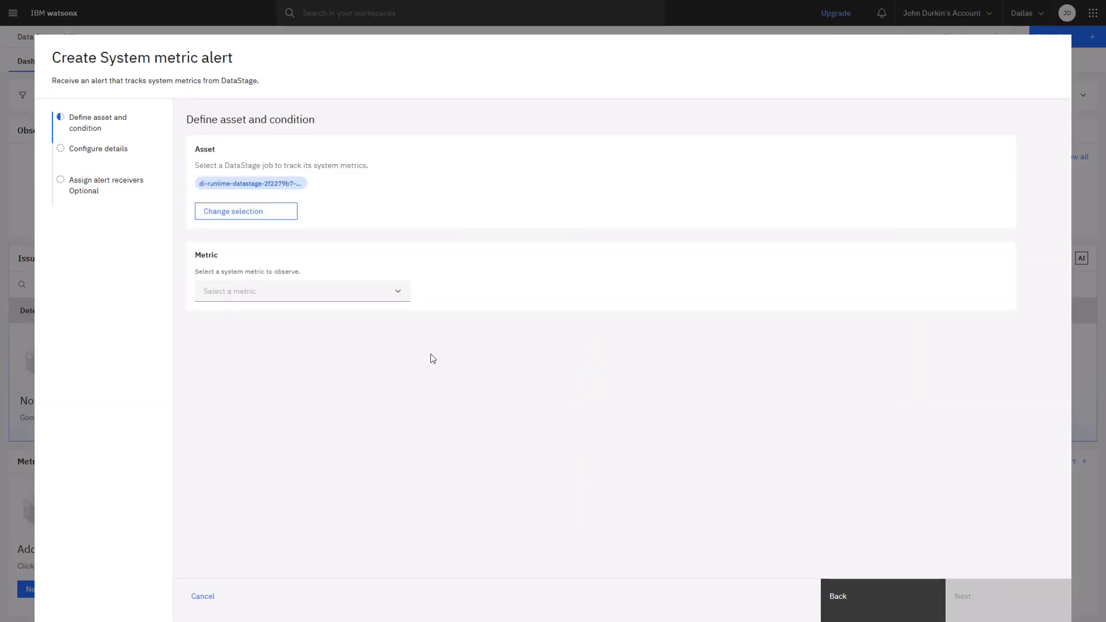
Choose filter_0 > Link_101 > aggregator_0 (Rows written) as the system metric to observe
click(388, 294)
scroll(360, 342, down, 5)
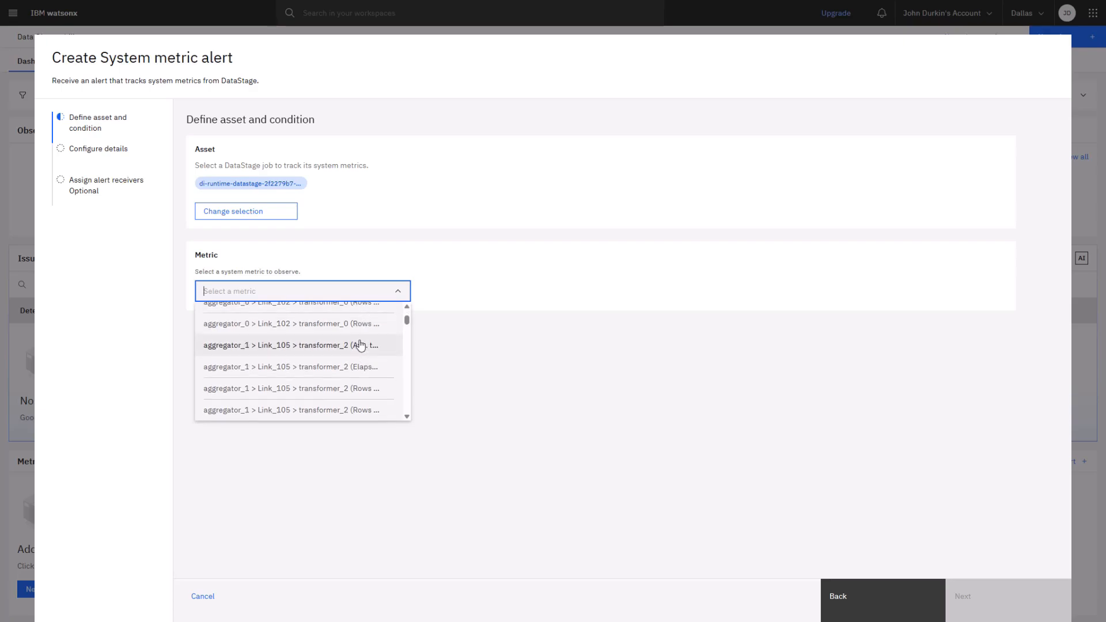
scroll(362, 344, down, 5)
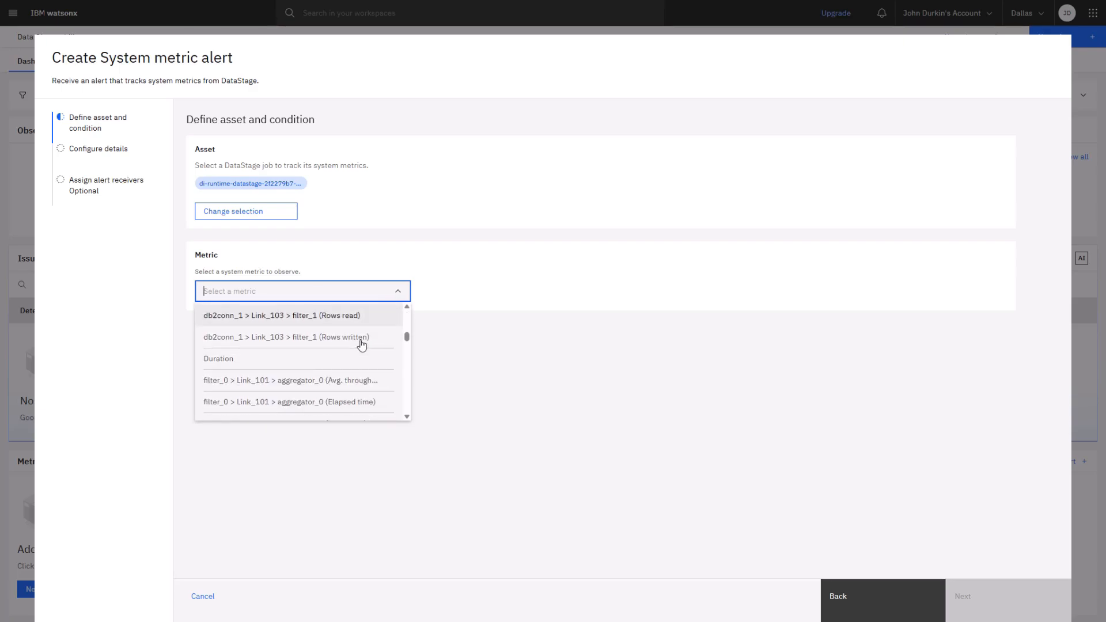
key(Down)
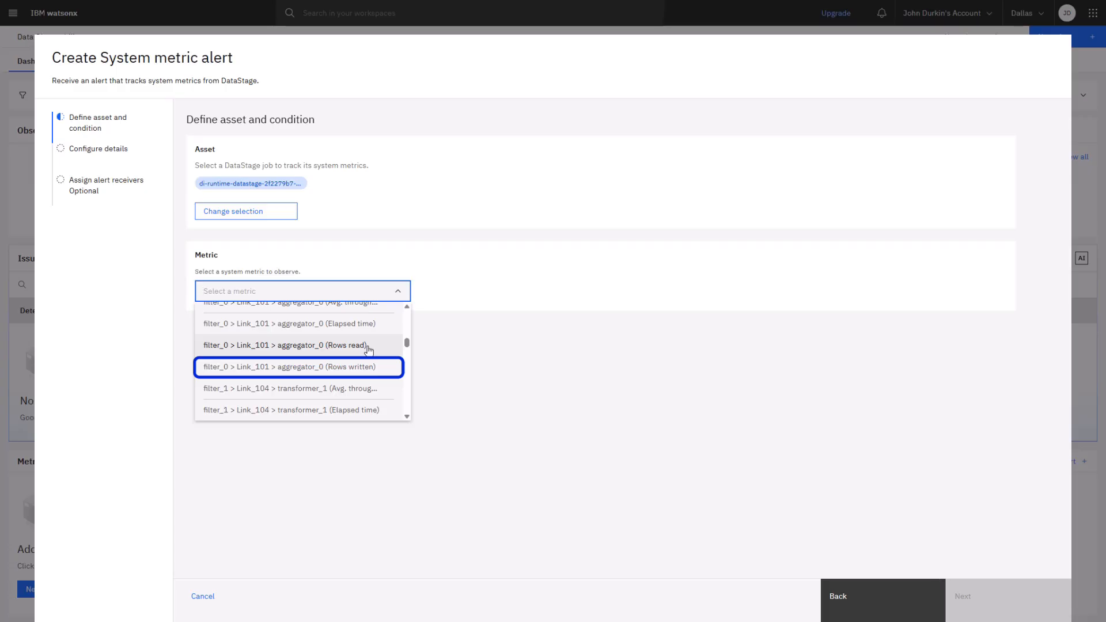
click(327, 368)
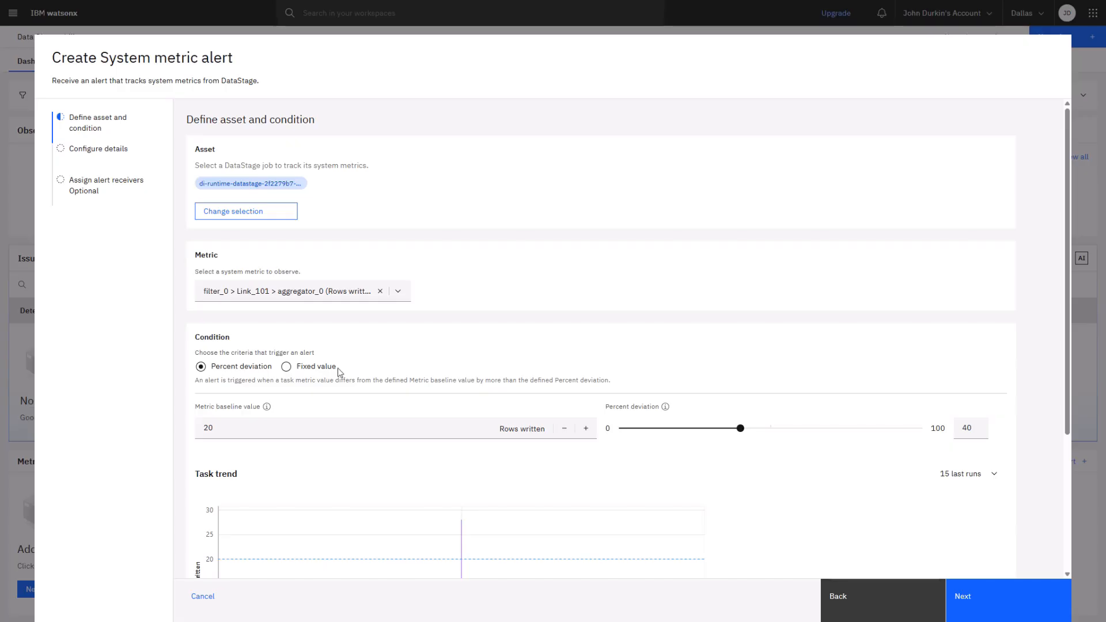
Set the metric baseline value to 8 rows written and continue to the alert details
click(237, 435)
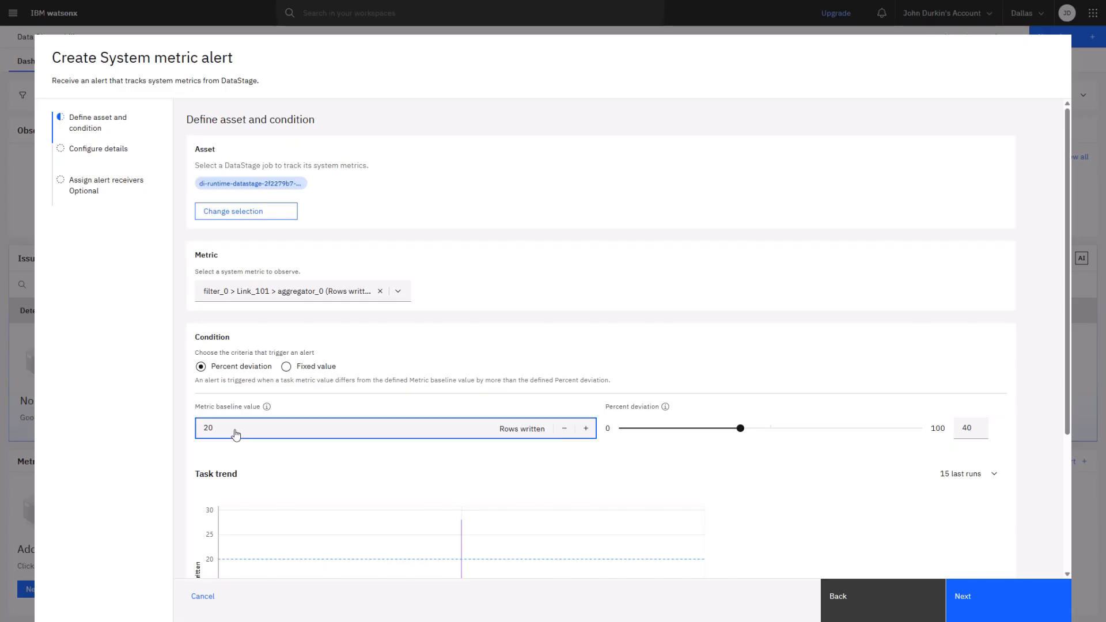
text(8)
scroll(559, 466, down, 3)
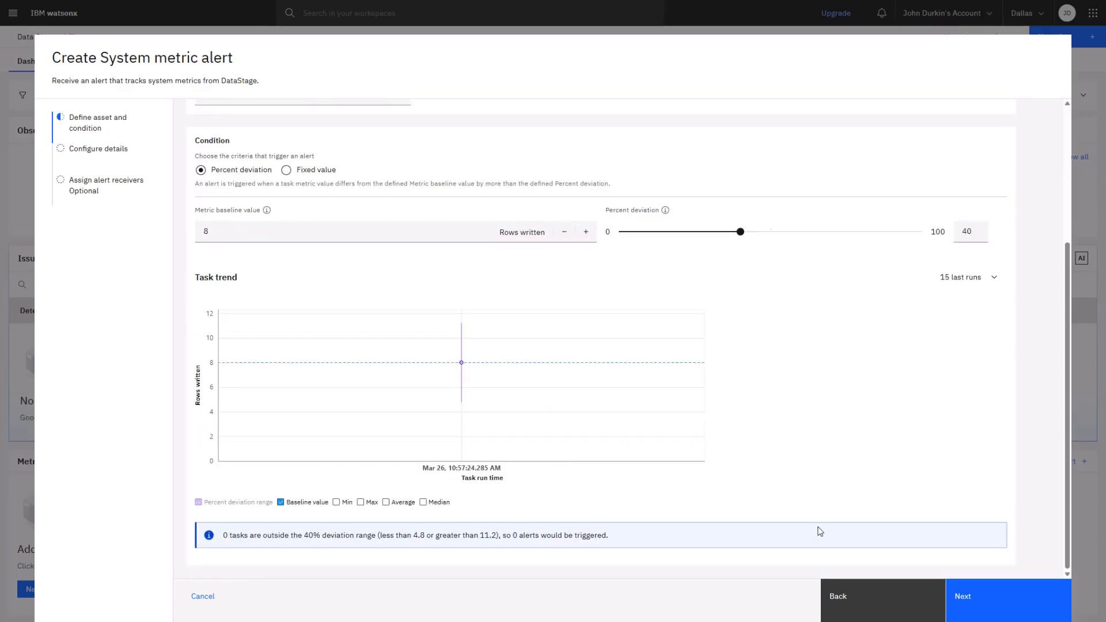
click(1019, 599)
Name the alert Fraud Spike, describe it as "Higher than normal incidents of fraud", and continue to assigning alert receivers
click(335, 268)
text(Fraud Spike)
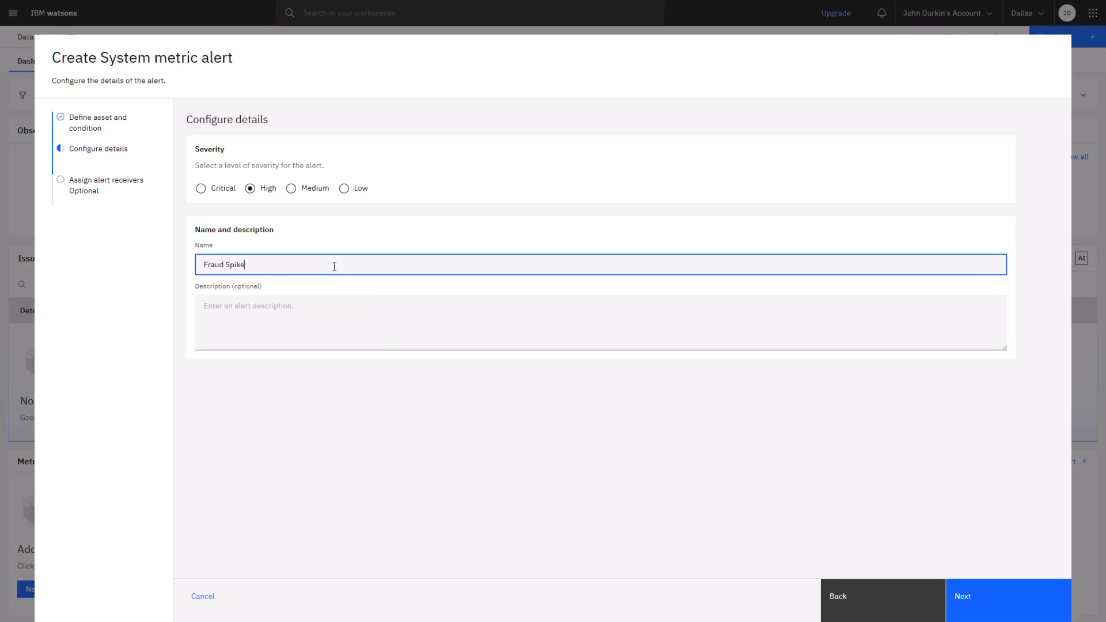
click(294, 314)
text(Higher than normal incidents of fraud)
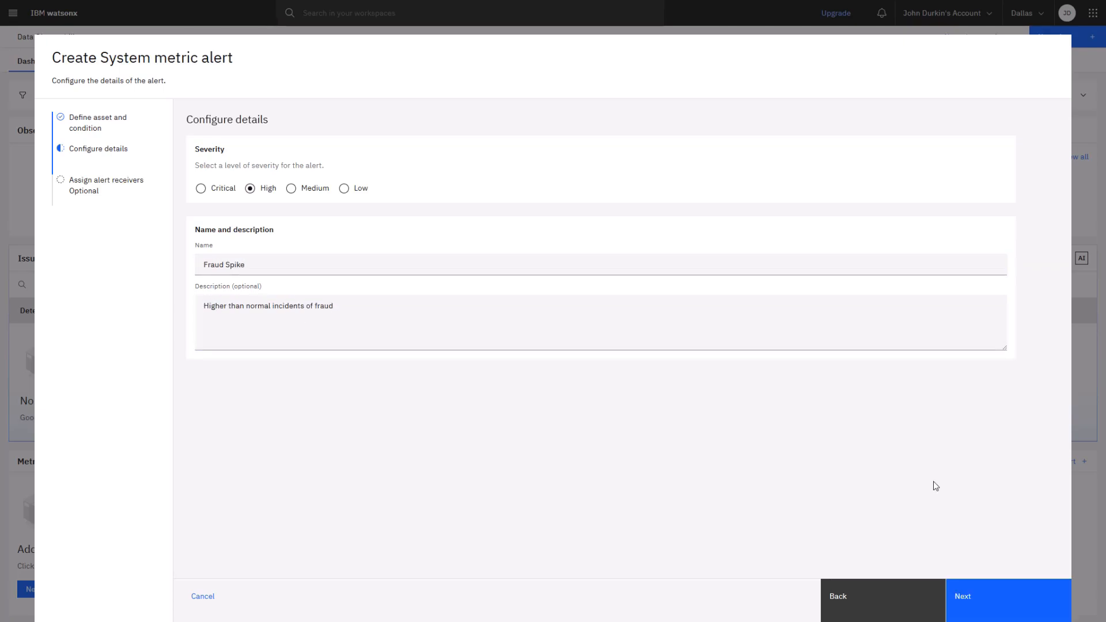
click(995, 599)
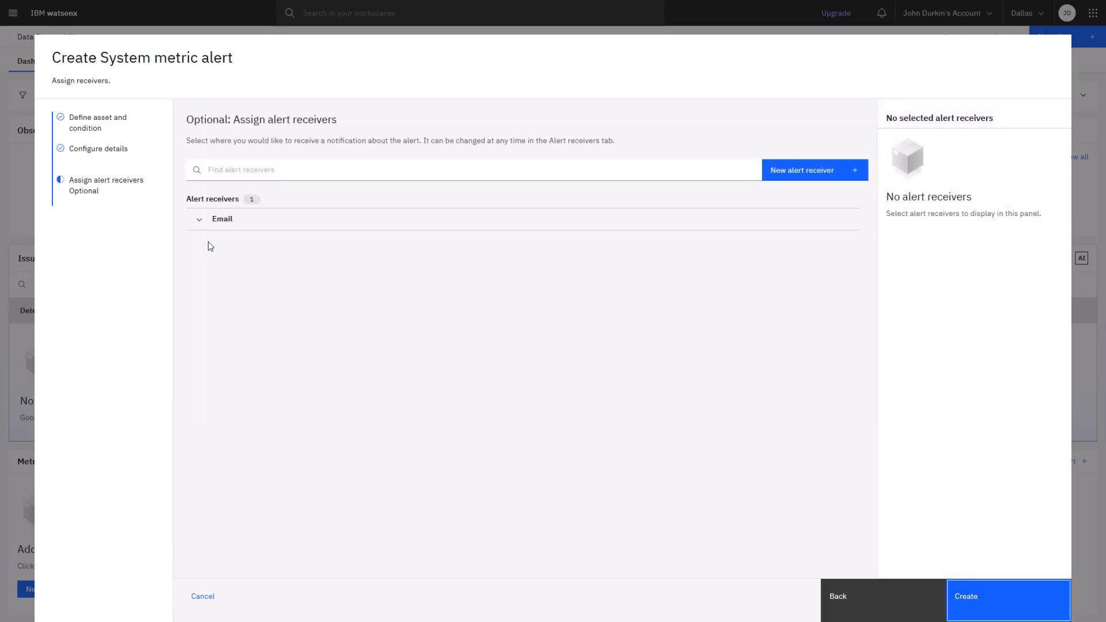
Assign the Fraud D-List email receiver to the Fraud Spike alert and create the alert
click(199, 222)
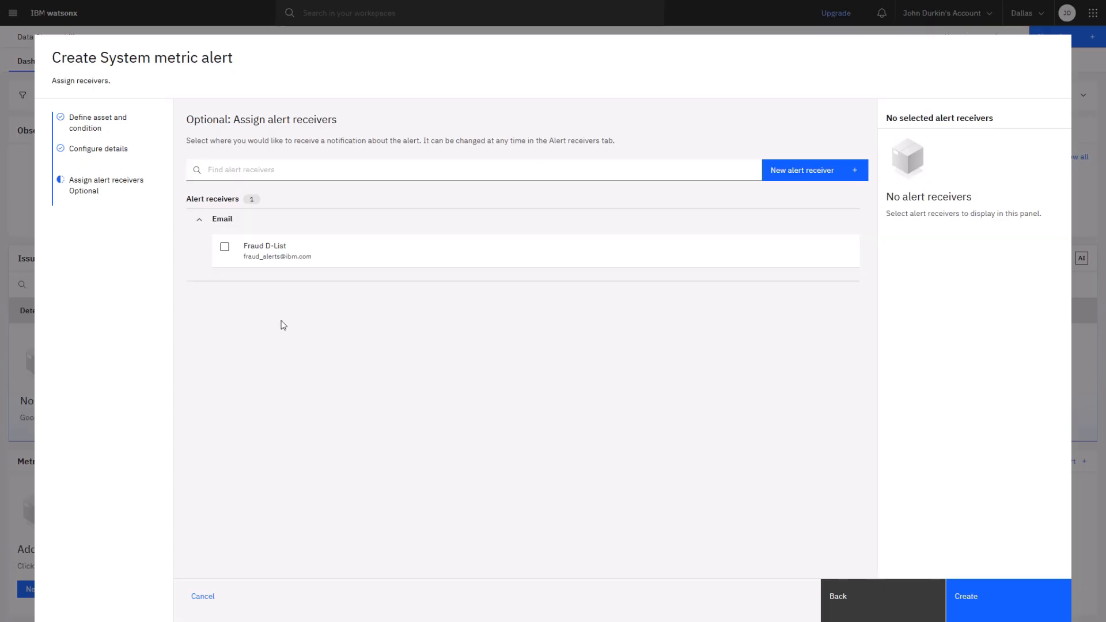
click(225, 246)
click(975, 600)
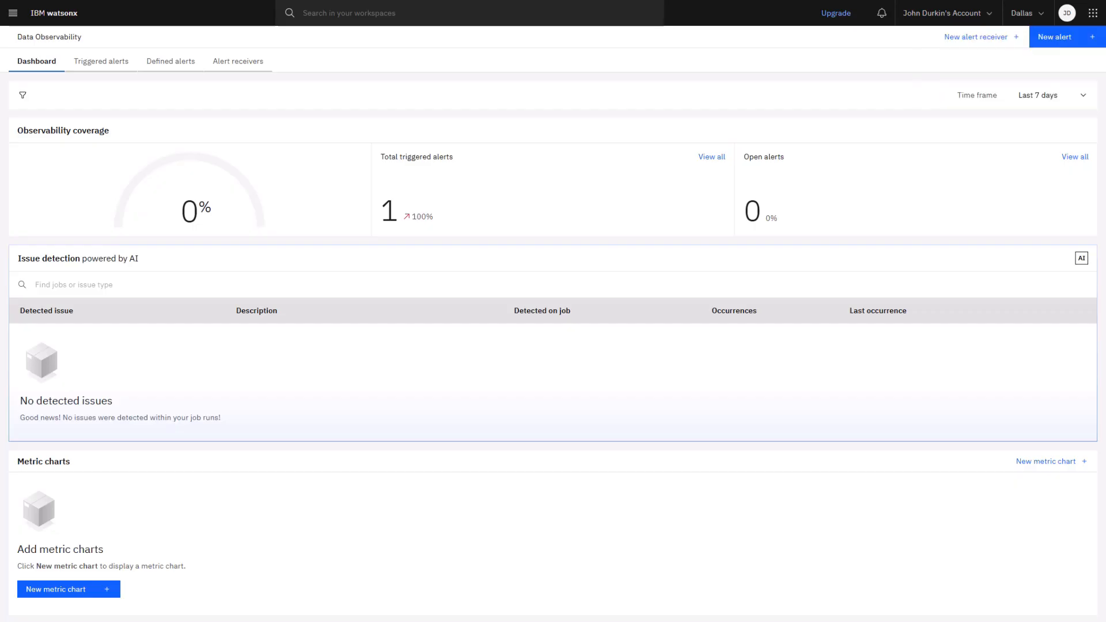
Open the existing run of the DataStage job in the StockCo-FS project and rerun the job
click(60, 15)
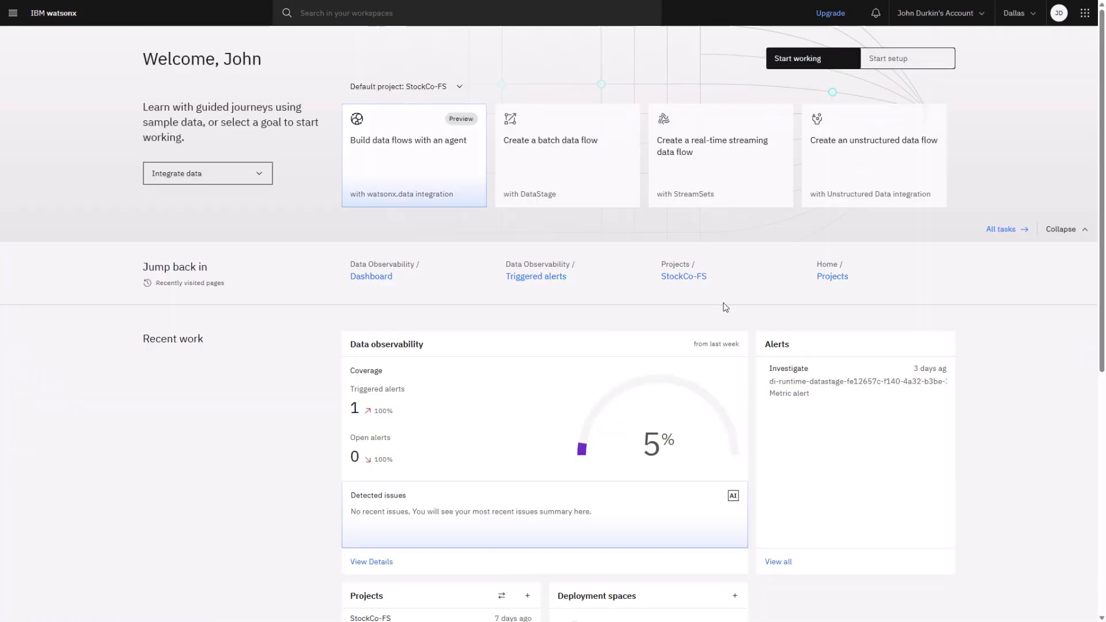
click(684, 277)
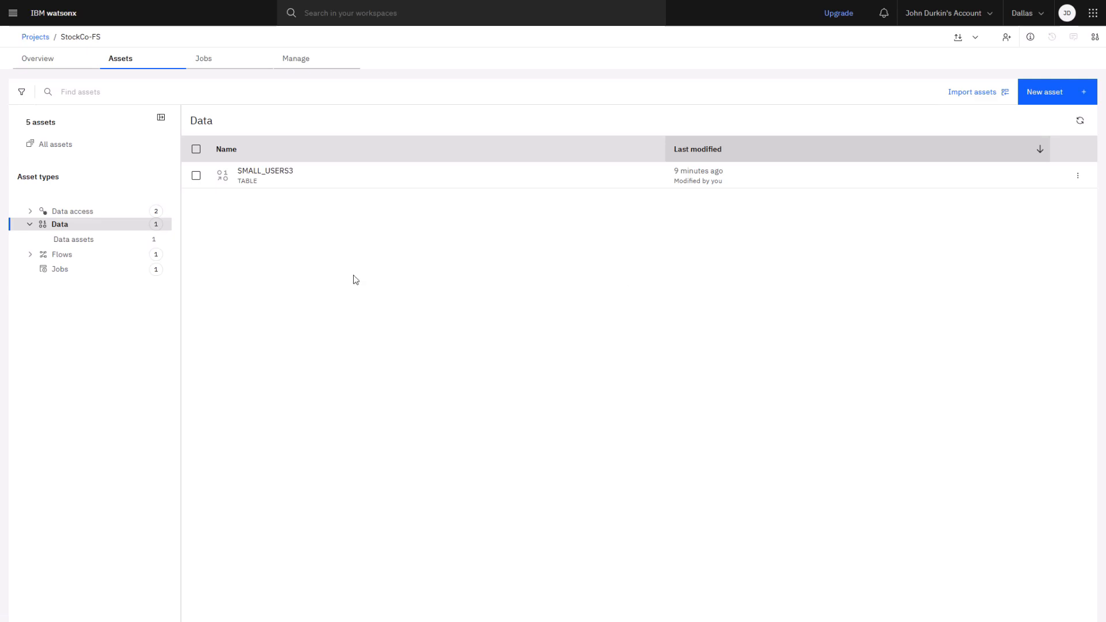
click(119, 271)
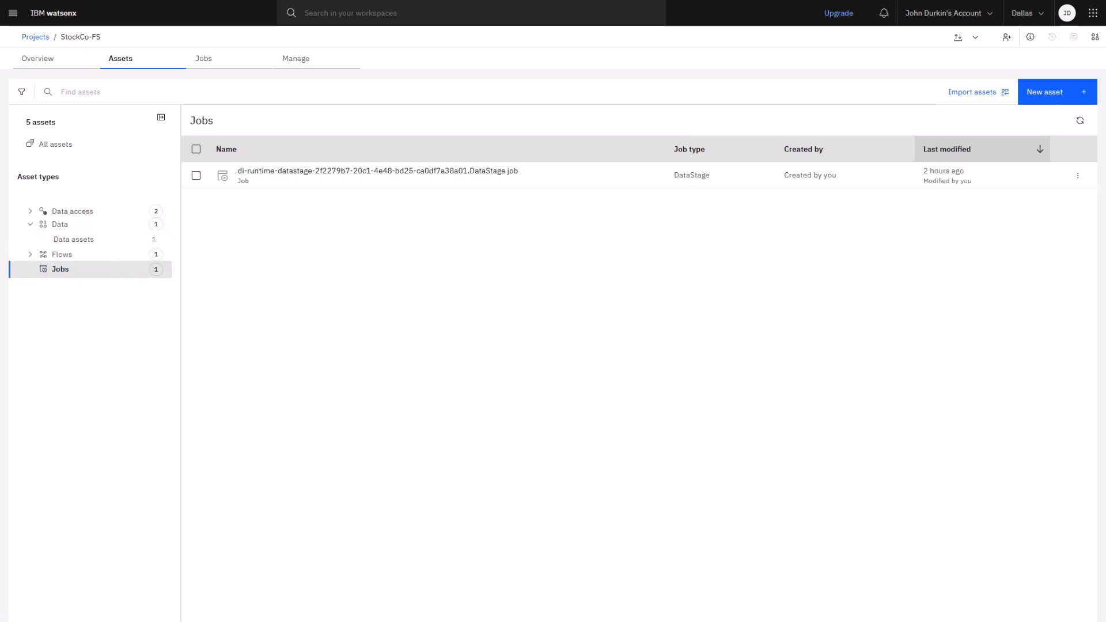
click(395, 173)
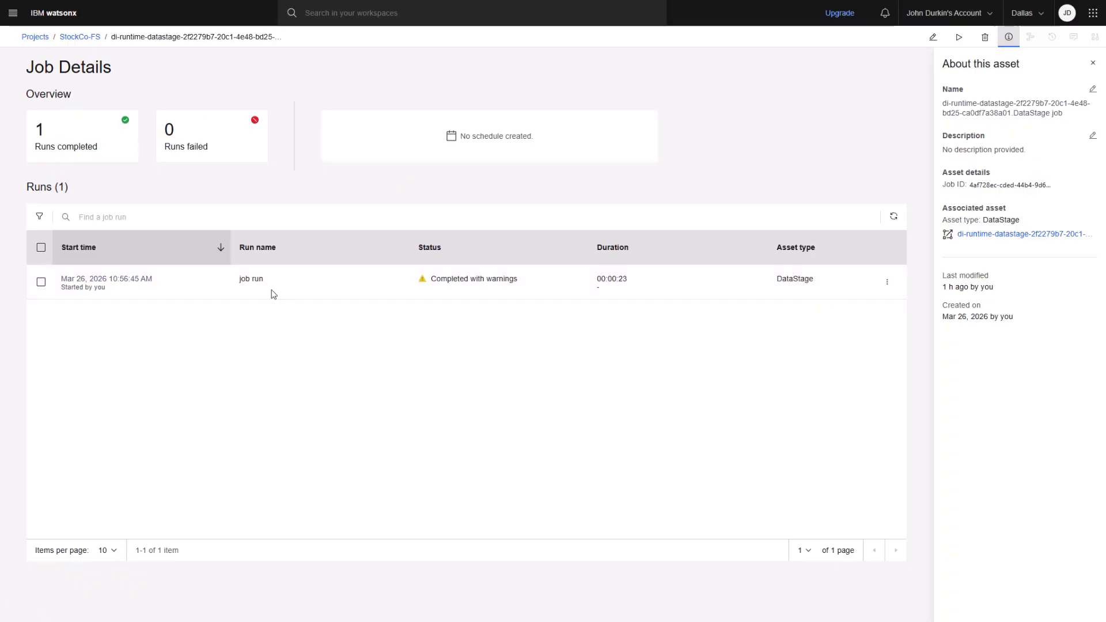
click(122, 280)
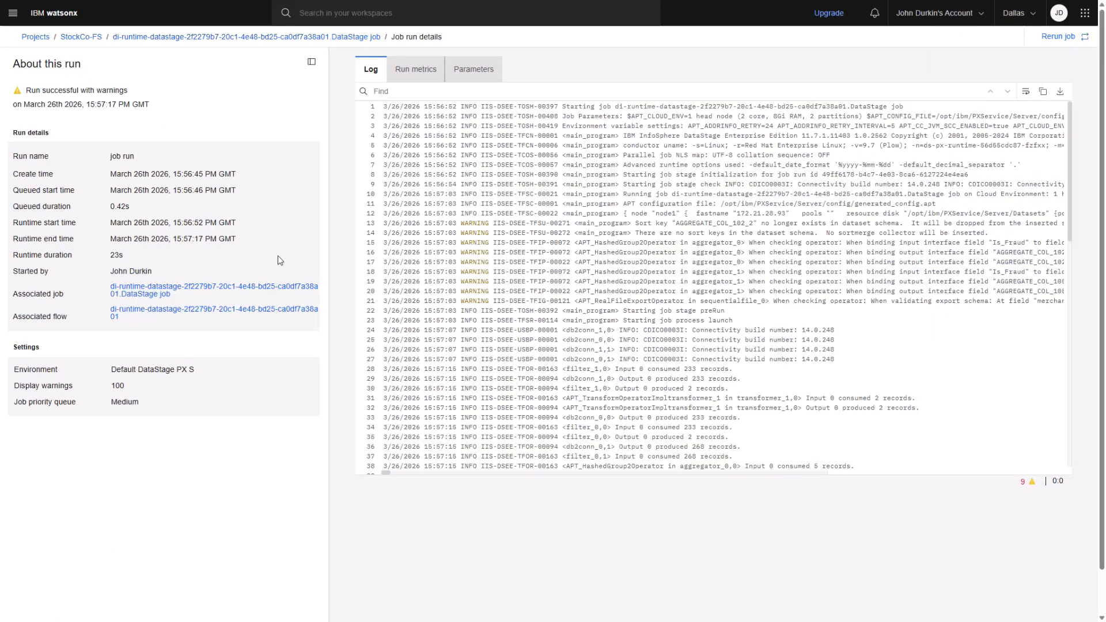
click(1060, 37)
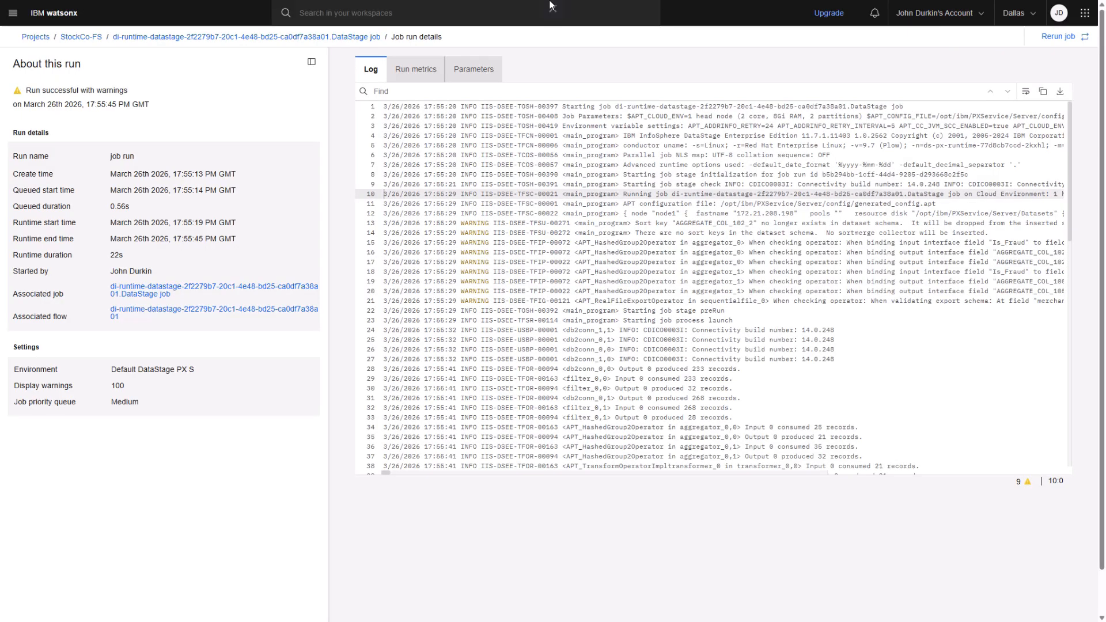
Return to the home page, open the Data Observability dashboard details and view all triggered alerts
click(51, 14)
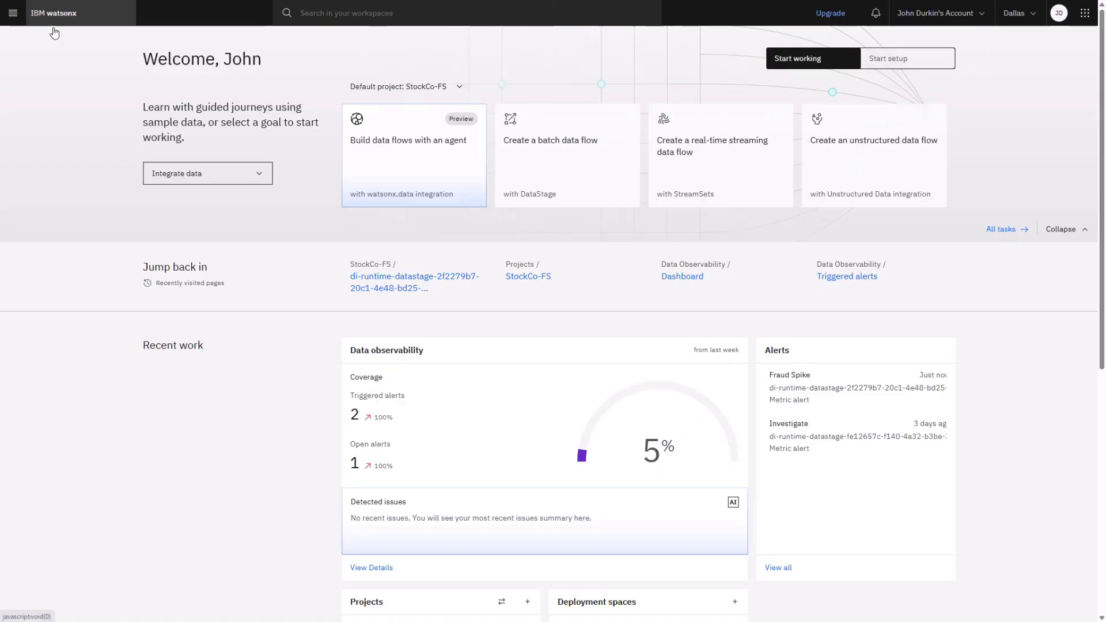
scroll(253, 381, down, 1)
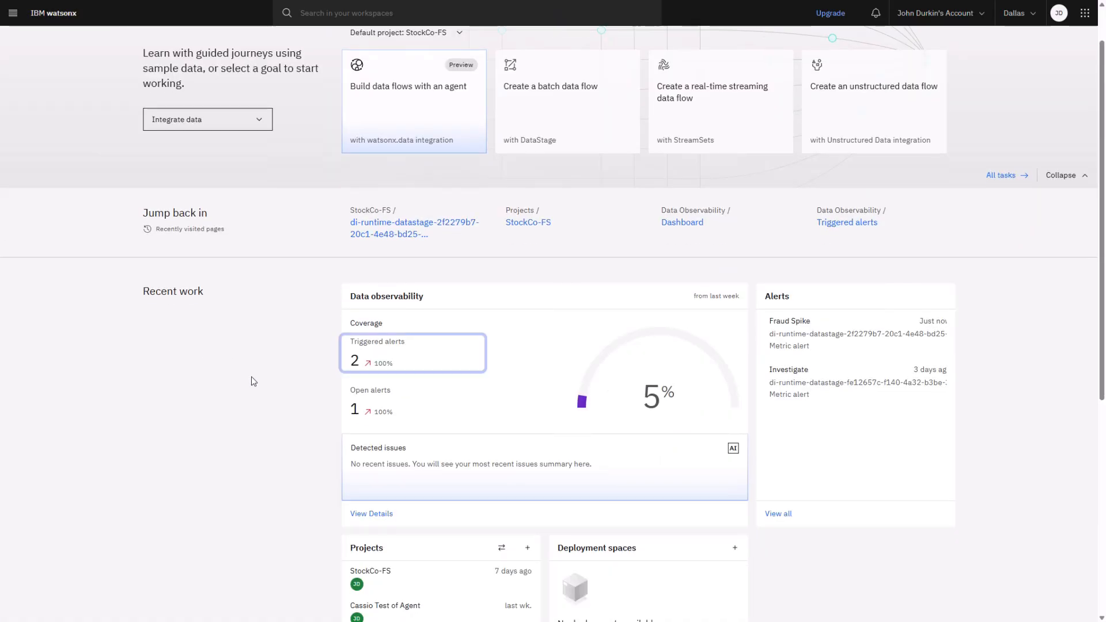
click(371, 514)
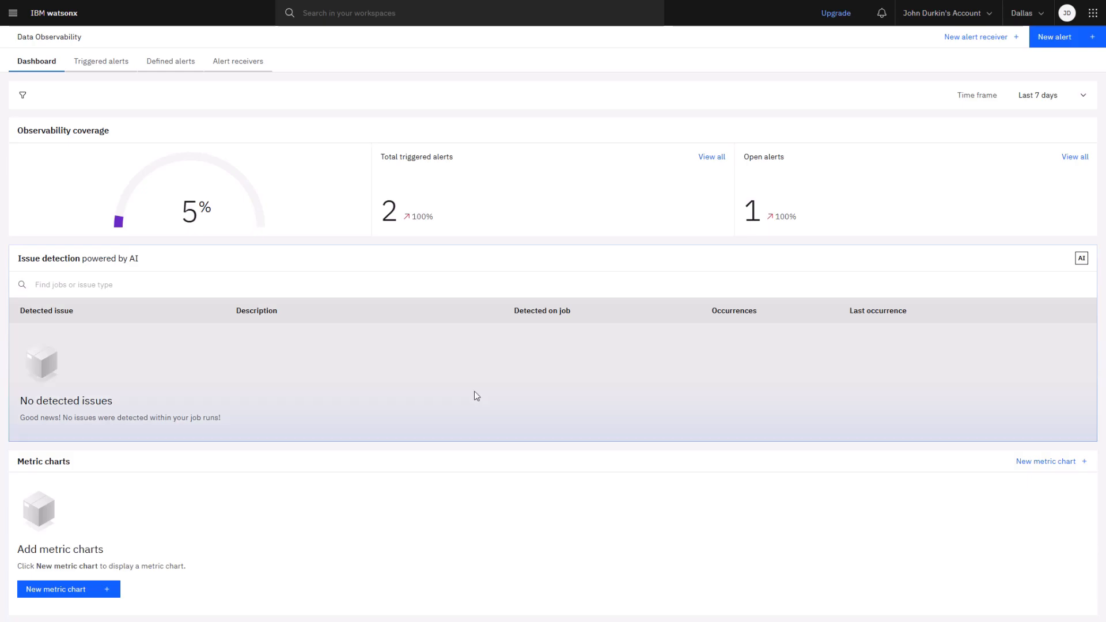
click(708, 159)
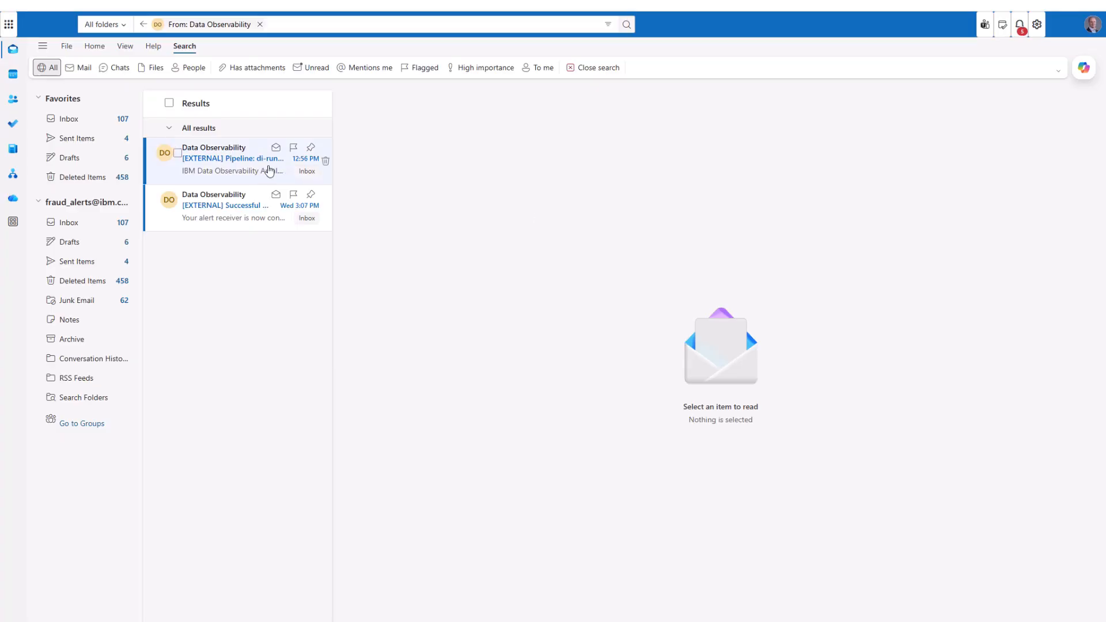
Switch to the Outlook mailbox and read the Data Observability email about the Fraud Spike alert
click(256, 166)
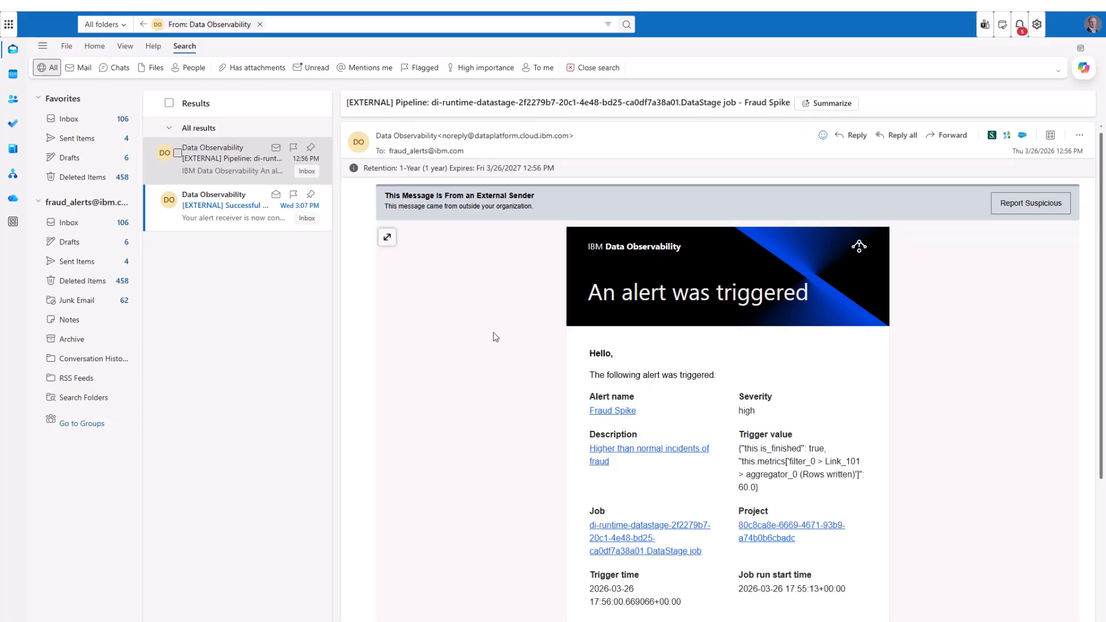
scroll(516, 352, down, 1)
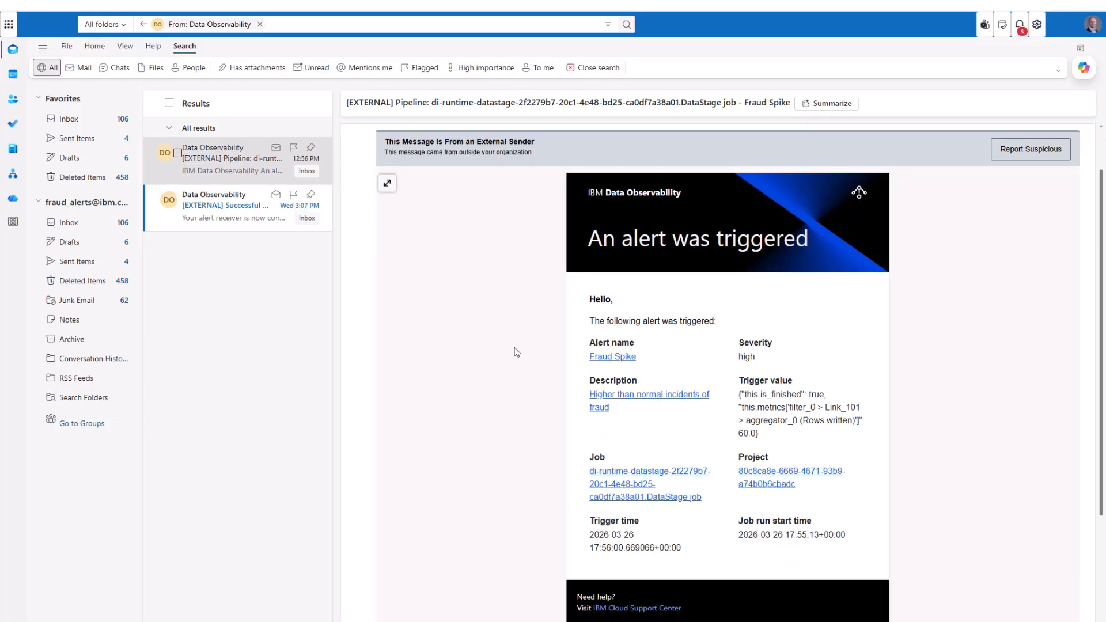
scroll(517, 352, down, 1)
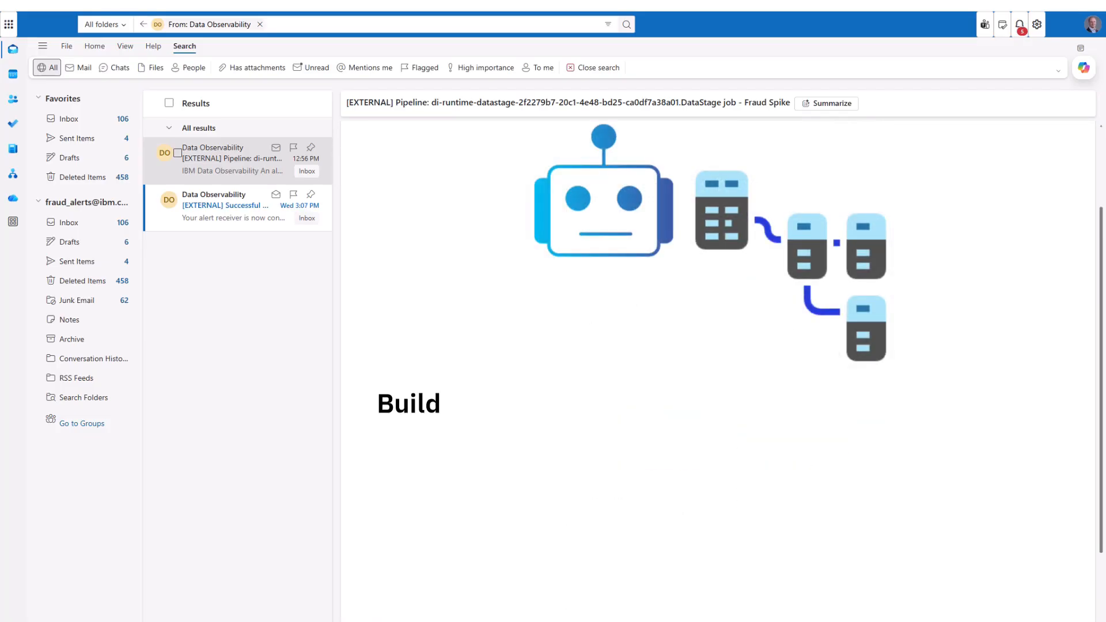